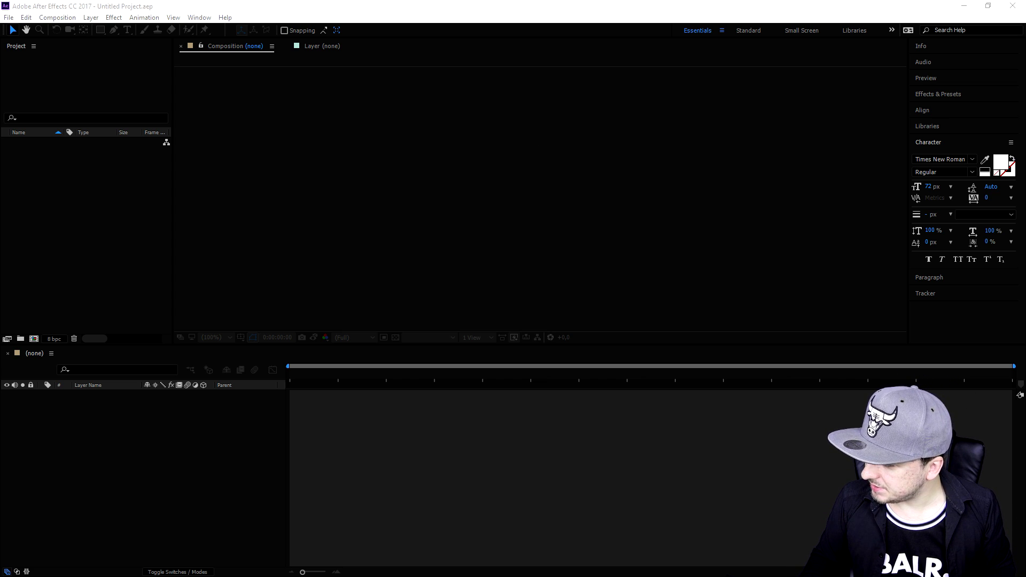
Step: Import the big fire explosion green screen mp4 from File Explorer and make a composition from it
key(alt+Tab)
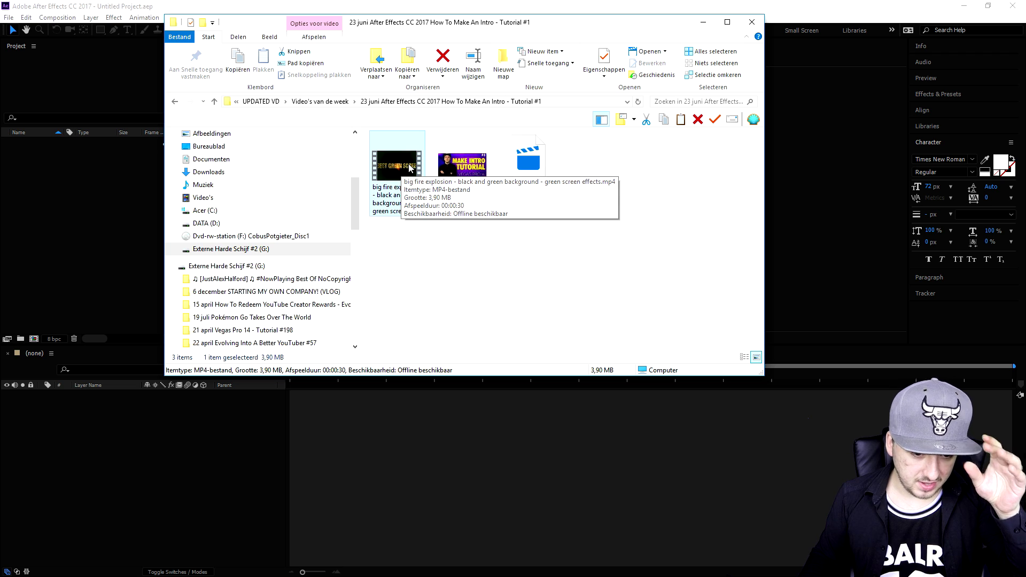
drag(407, 170, 97, 165)
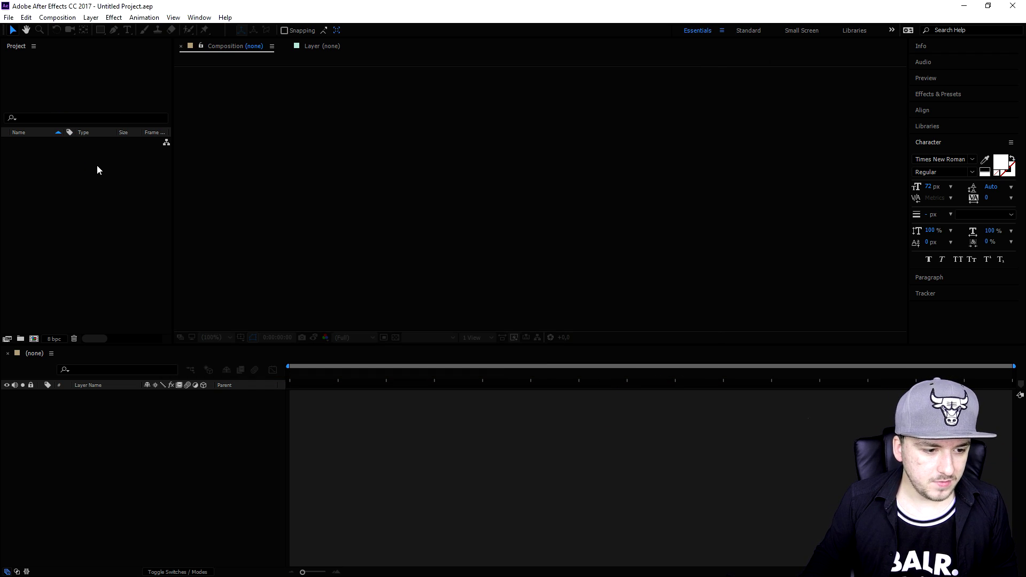
drag(44, 143, 324, 416)
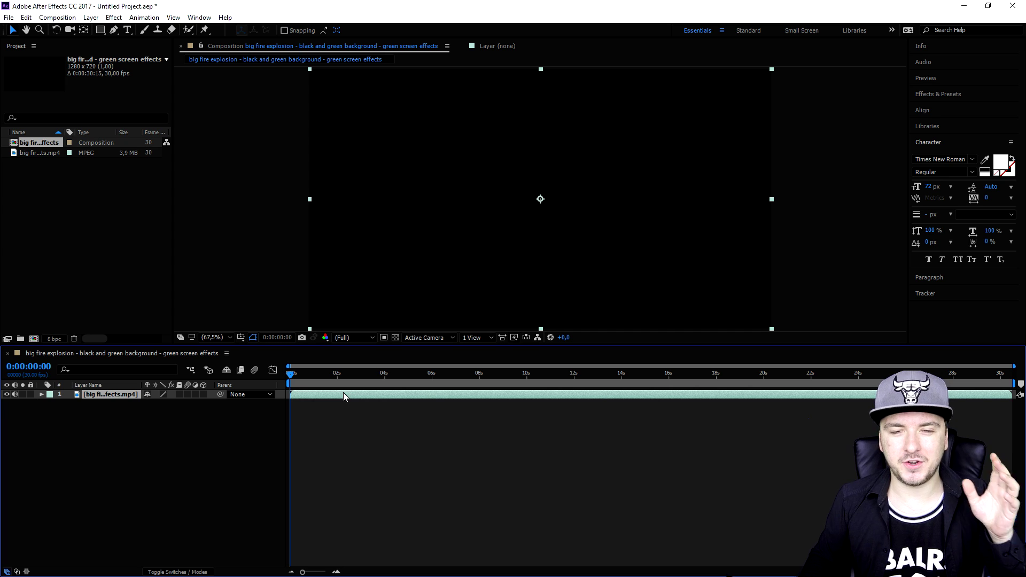
Step: Scrub and preview the explosion clip to put the playhead at 0:00:09:01
click(367, 374)
drag(473, 373, 502, 377)
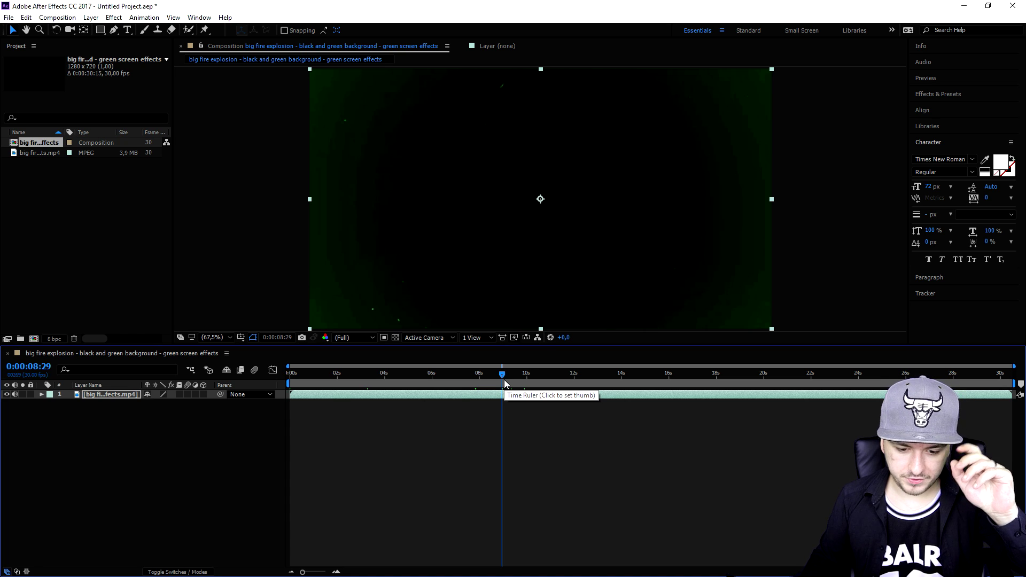
drag(514, 374, 505, 373)
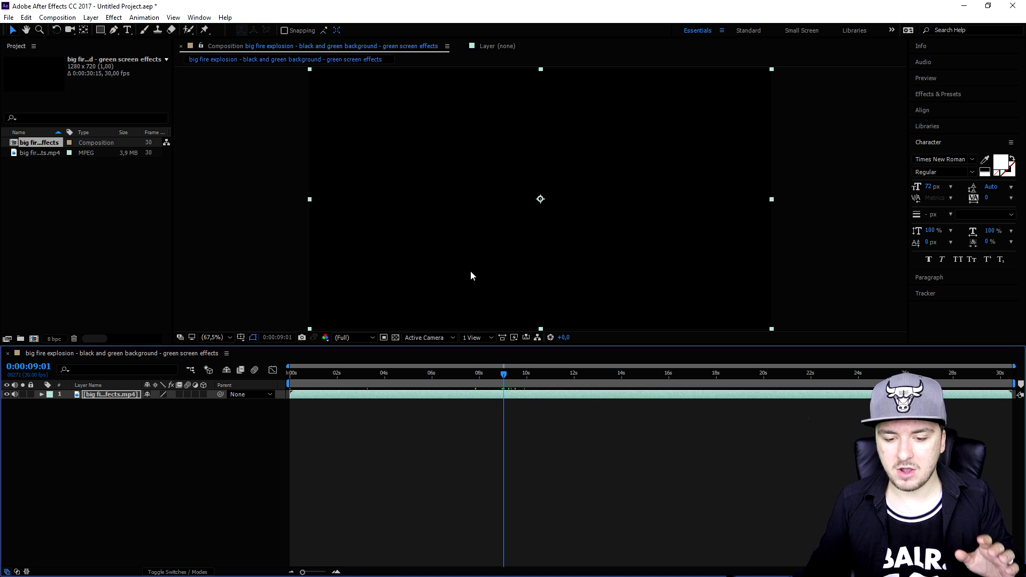
key(space)
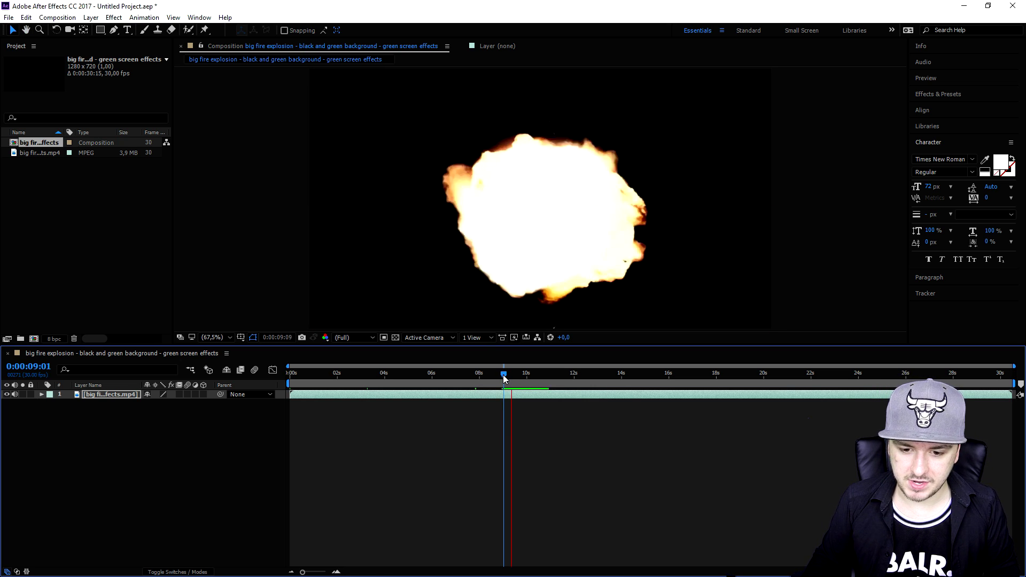
key(space)
click(503, 377)
drag(503, 376, 507, 376)
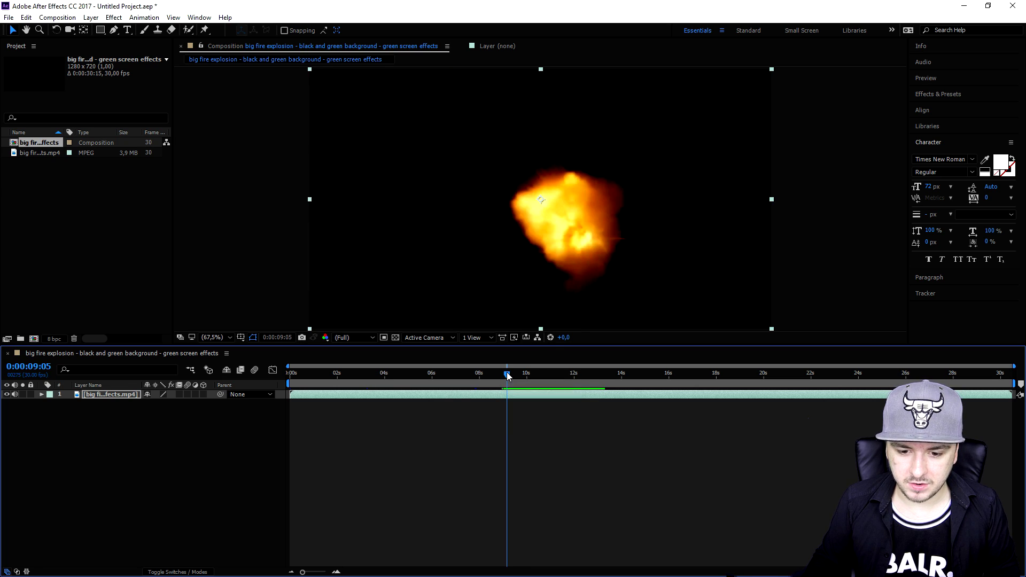
drag(506, 376, 505, 376)
click(505, 374)
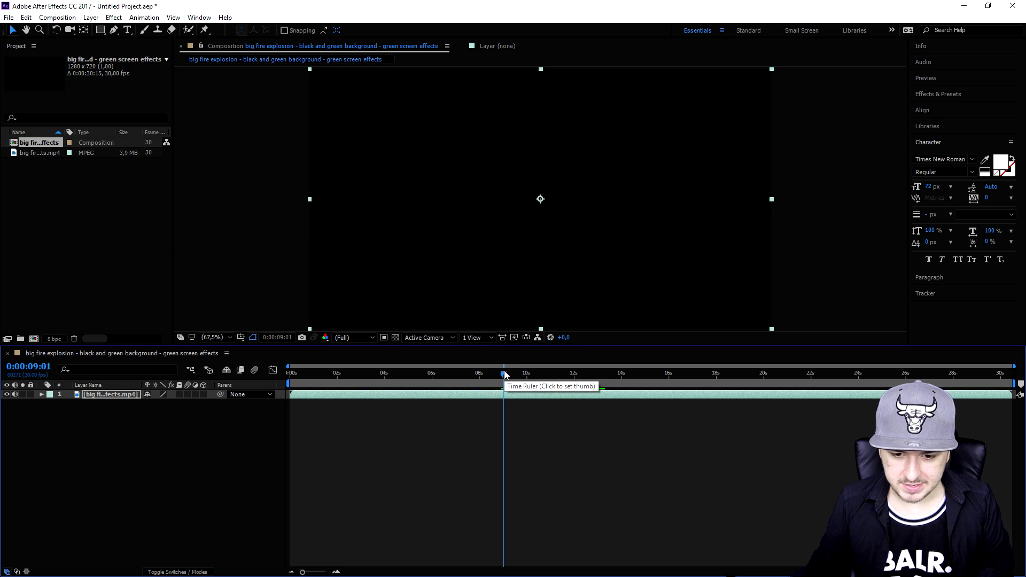
Step: Split the explosion layer at 0:00:09:01 and delete the earlier part
key(ctrl+shift+d)
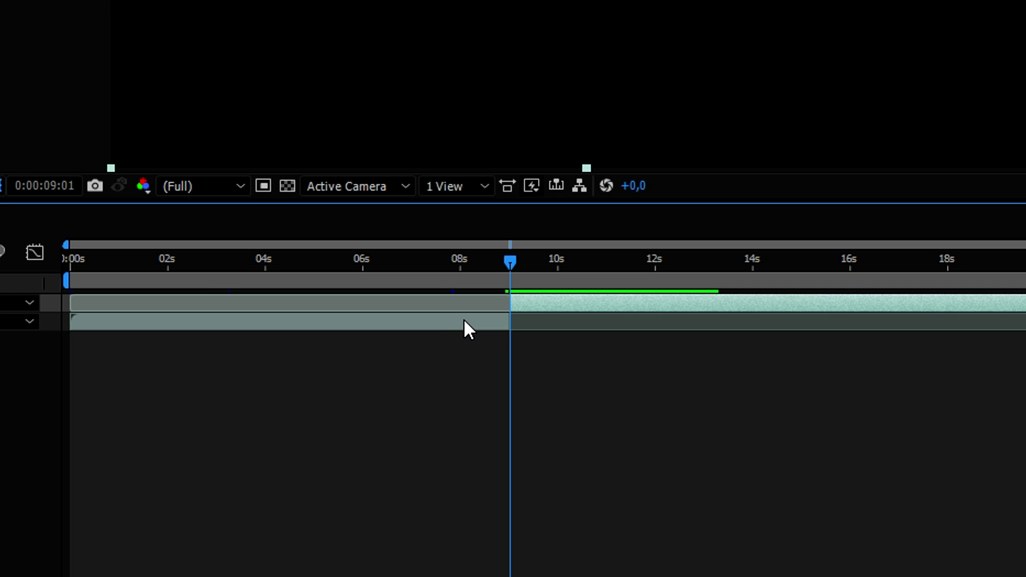
click(464, 321)
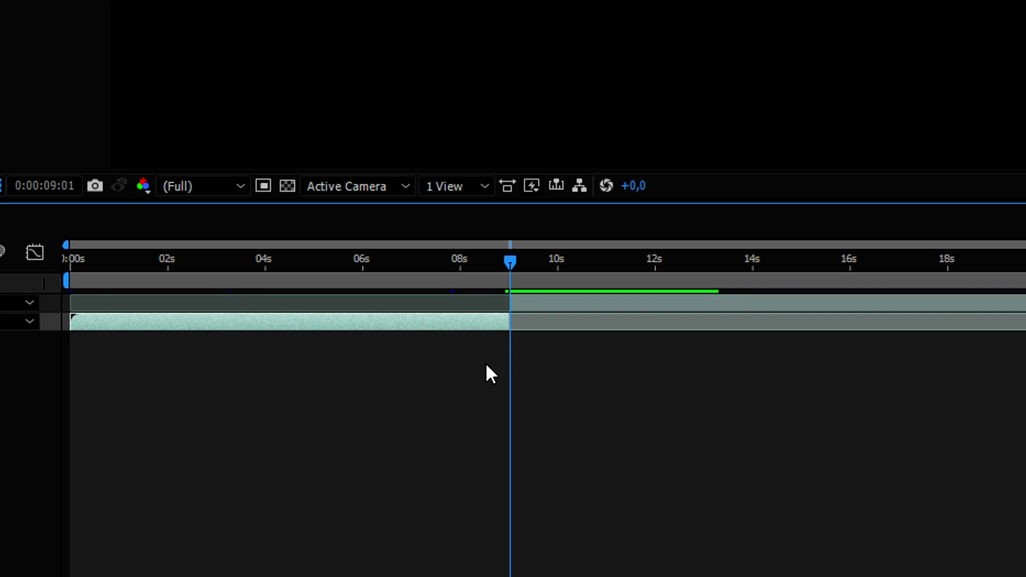
key(Delete)
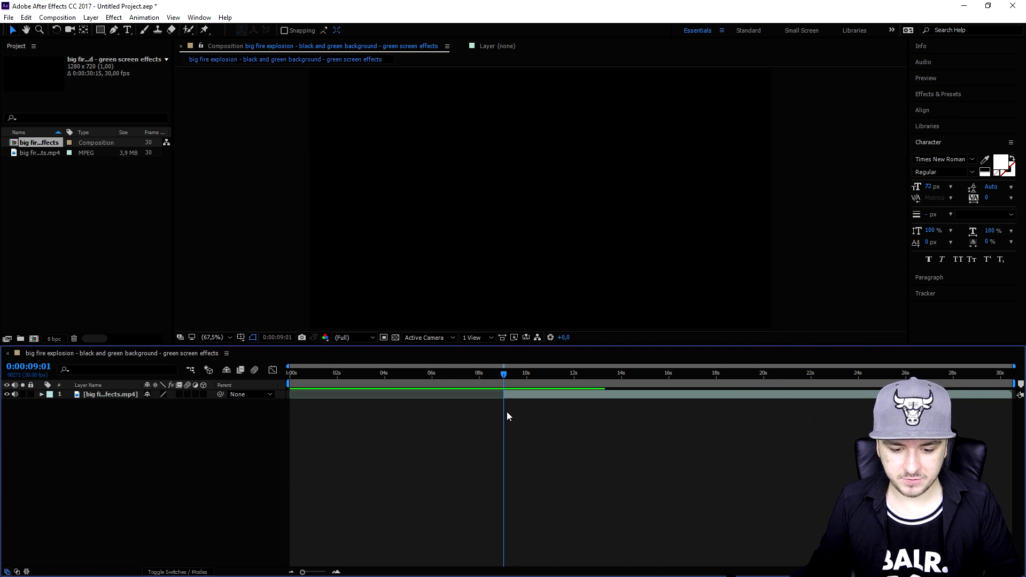
click(517, 395)
Step: Slide the remaining explosion clip so it starts at the beginning of the composition
drag(515, 394, 273, 373)
scroll(296, 395, up, 5)
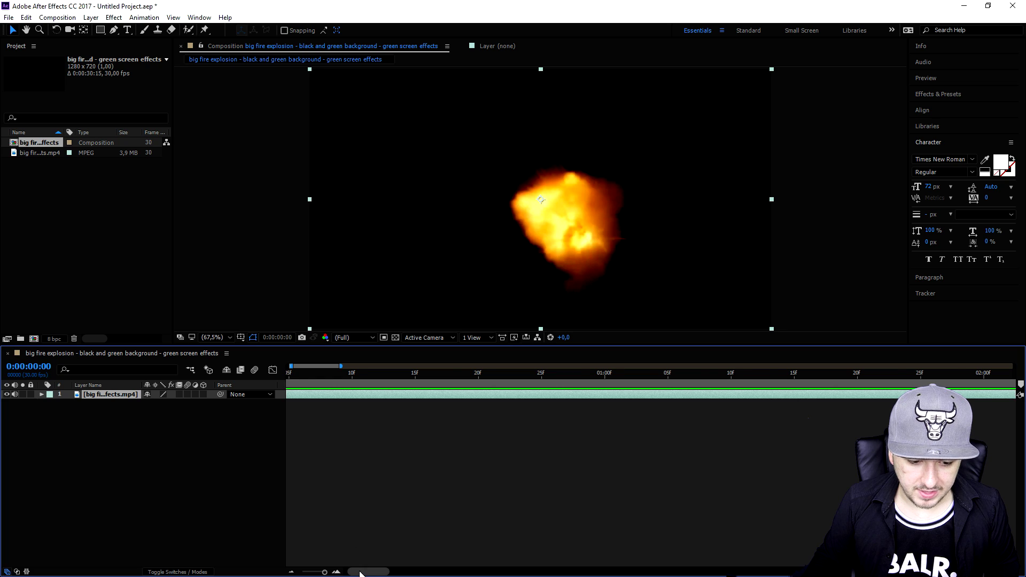
drag(366, 572, 308, 566)
drag(311, 395, 330, 397)
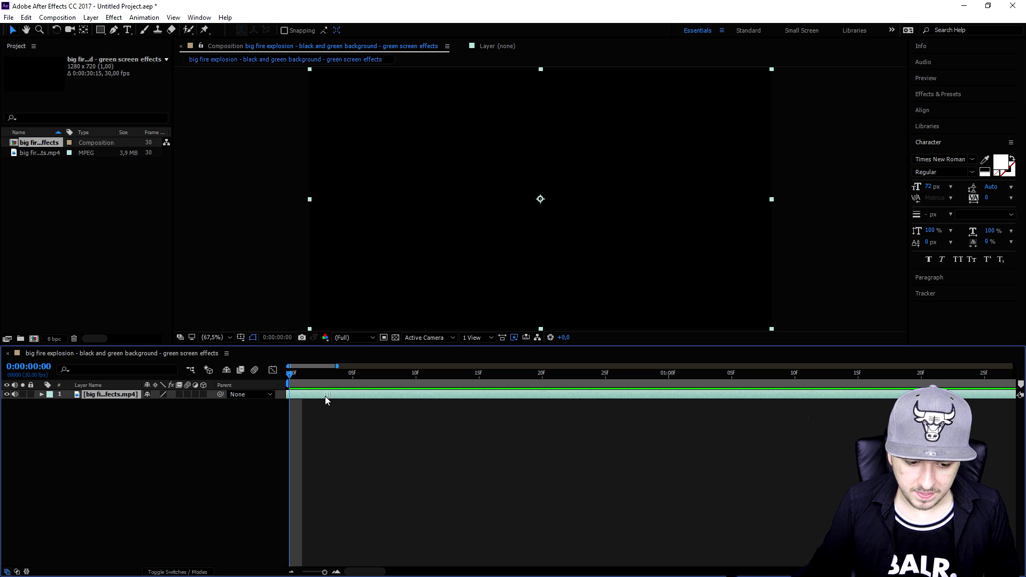
Step: Split the explosion clip at 0:00:03:03 where the fireball fades, and delete the tail
click(364, 377)
drag(380, 377, 910, 378)
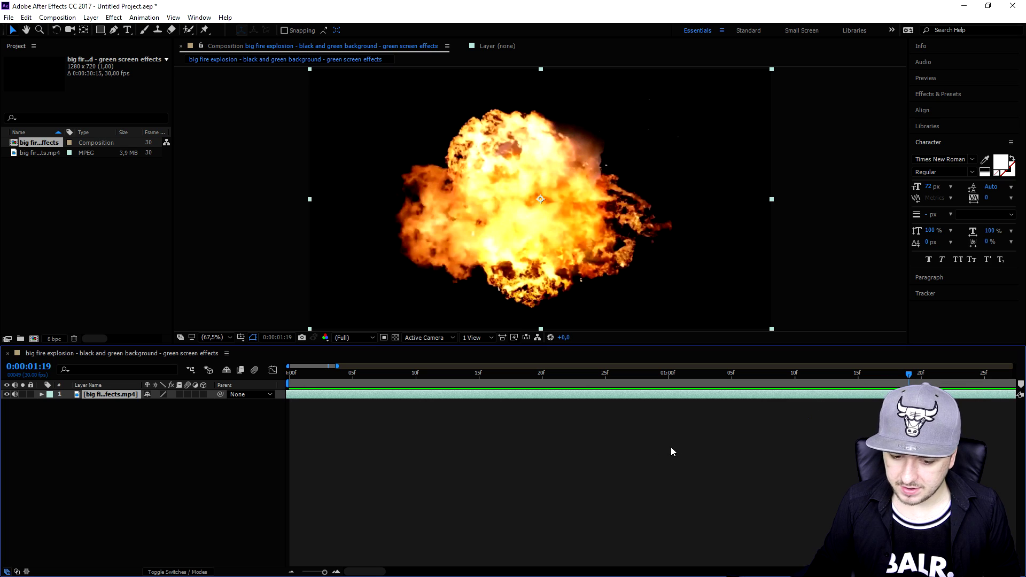
key(minus)
key(minus)
drag(488, 377, 610, 376)
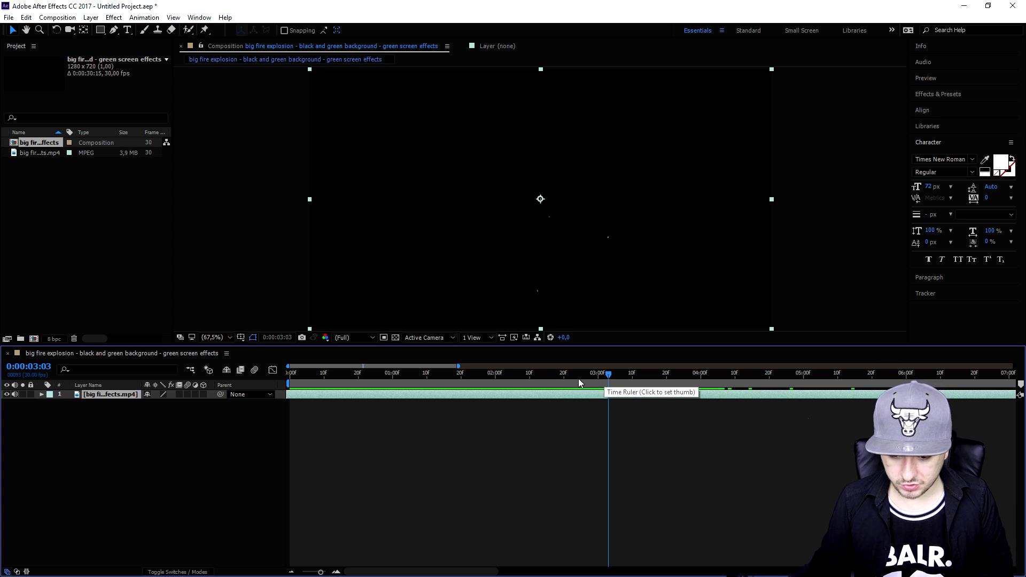
key(ctrl+shift+d)
key(Delete)
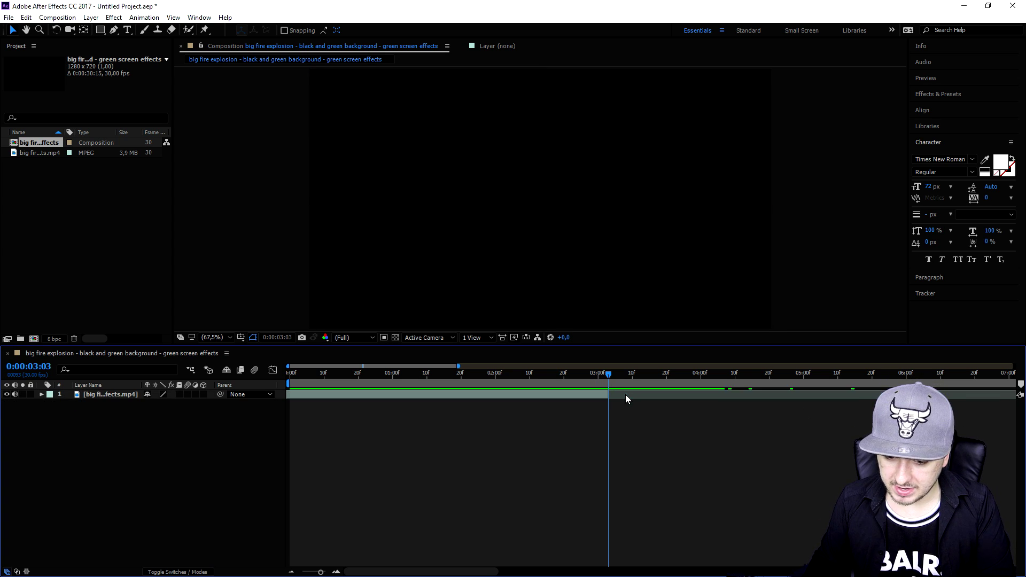
drag(595, 379, 258, 385)
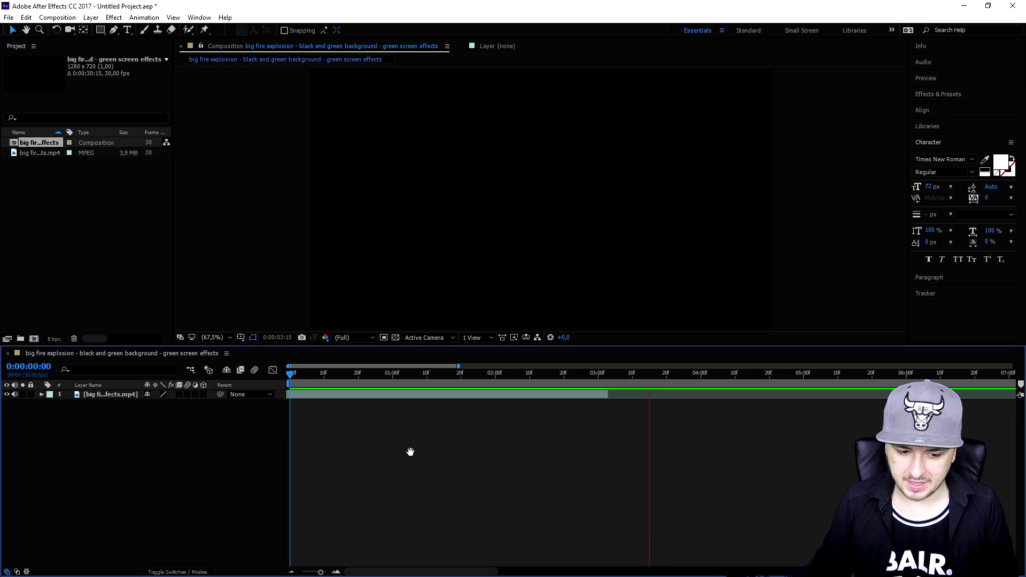
key(space)
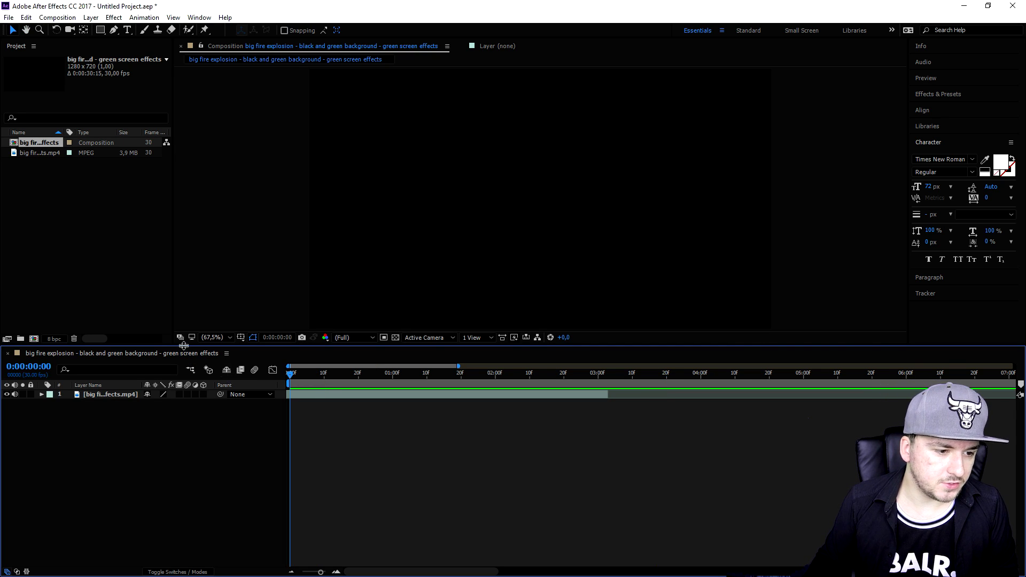
Step: Add a 'JustAlexHalford' text layer and centre it in the composition
click(78, 239)
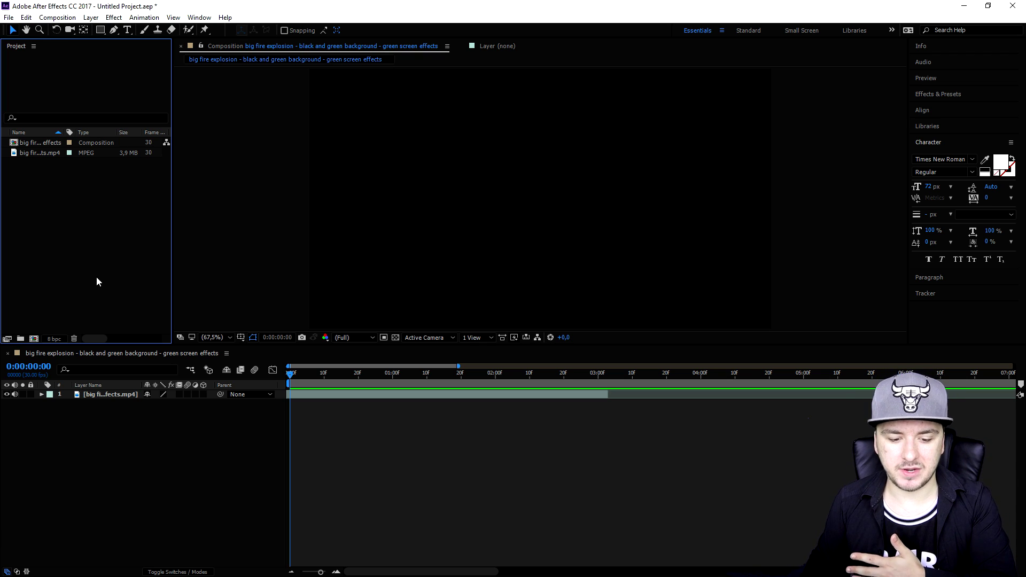
right_click(331, 406)
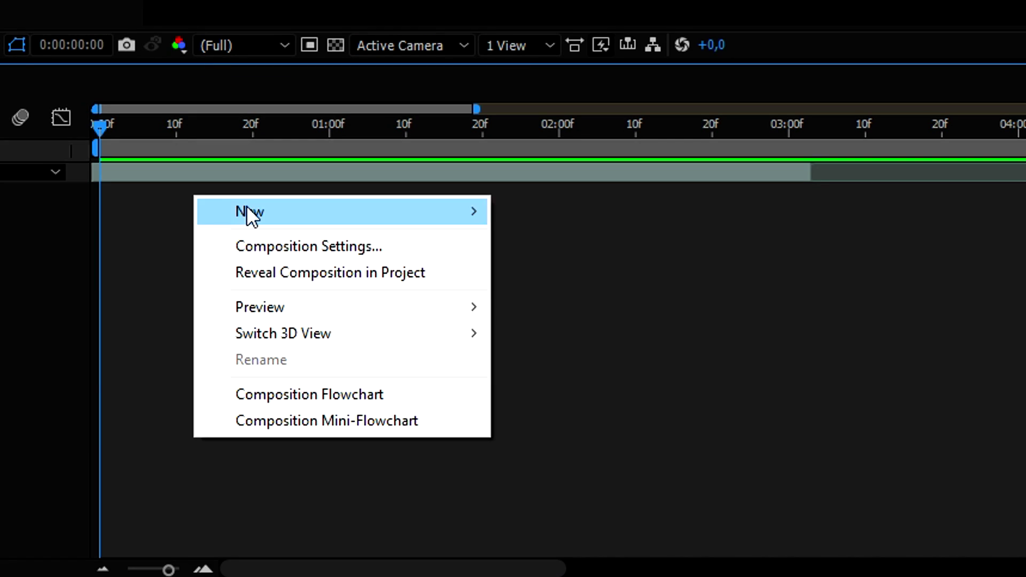
mouse_move(321, 214)
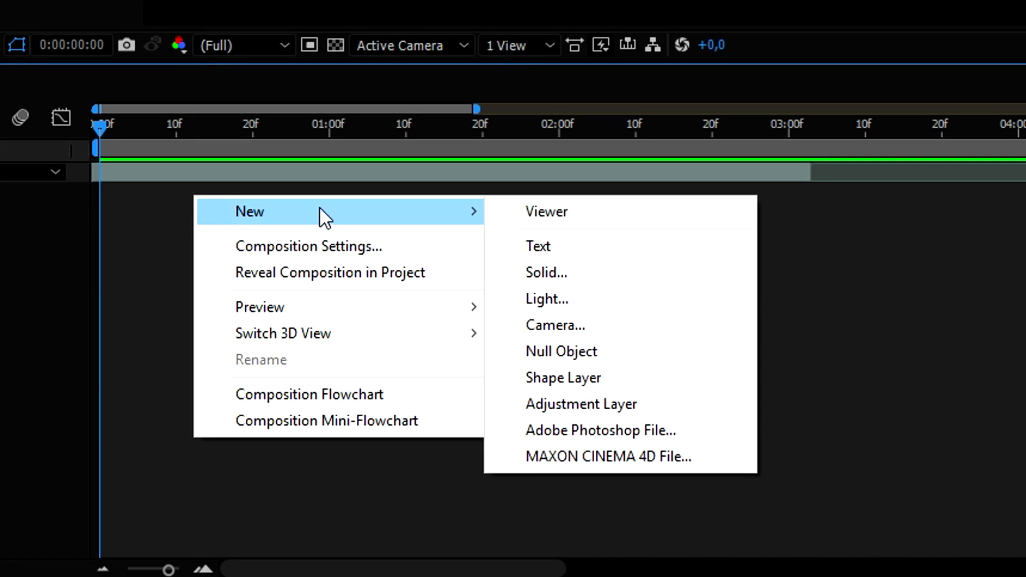
click(605, 238)
text(JustAlexHa)
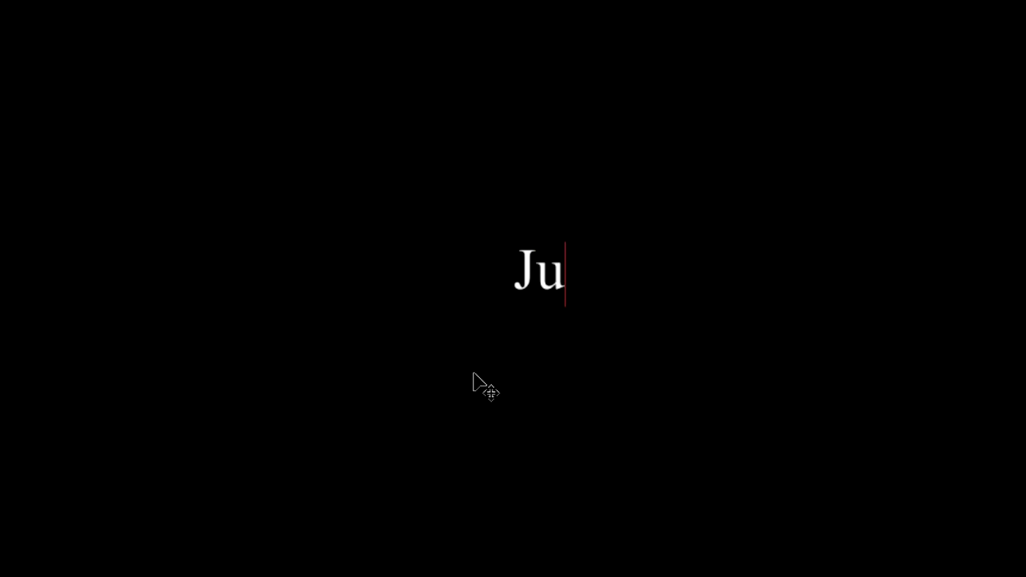
text(lford)
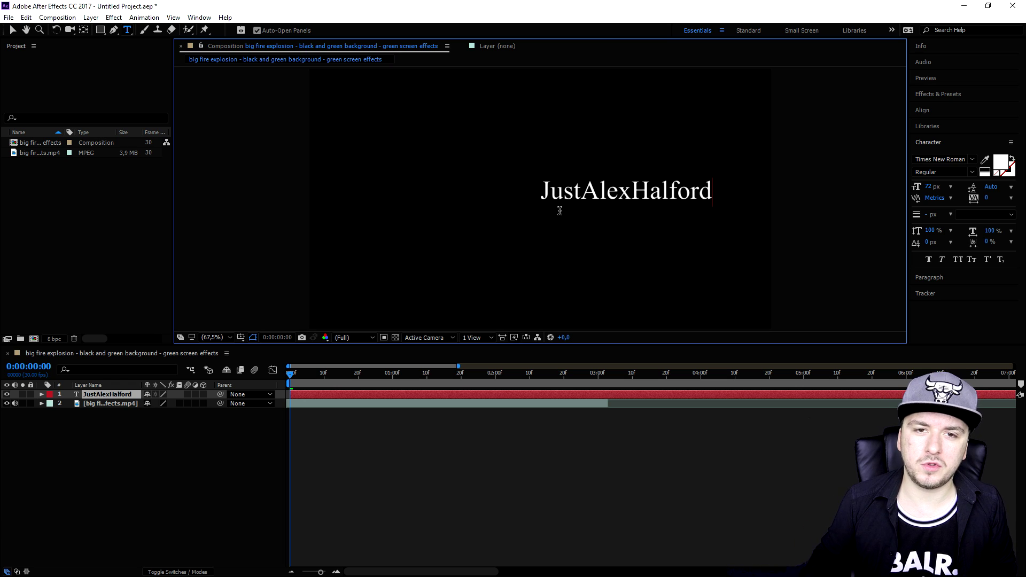
key(KP_Enter)
drag(566, 199, 493, 202)
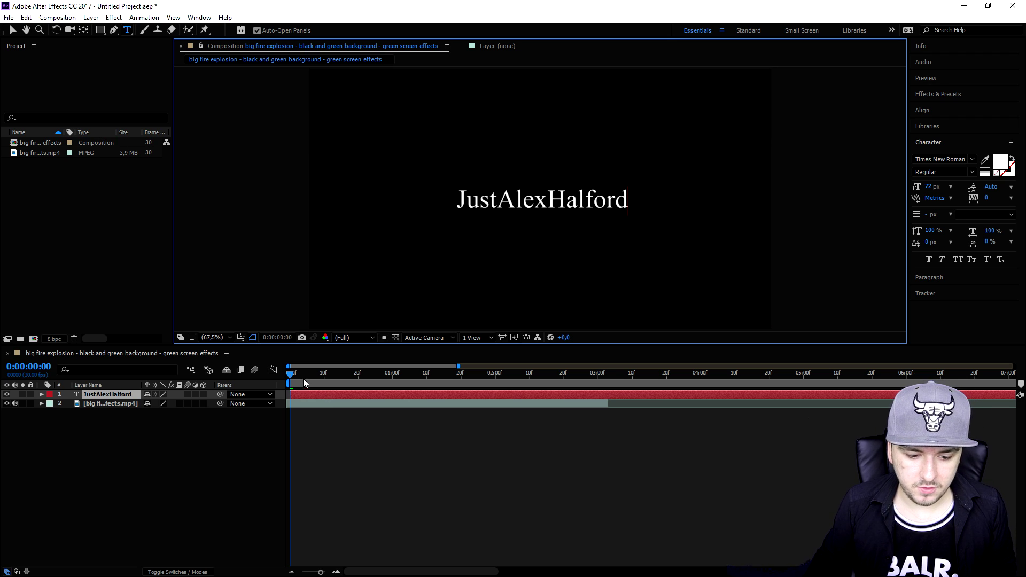
Step: Drag the JustAlexHalford layer below the explosion layer and check it around 0:00:02:17
scroll(312, 385, up, 3)
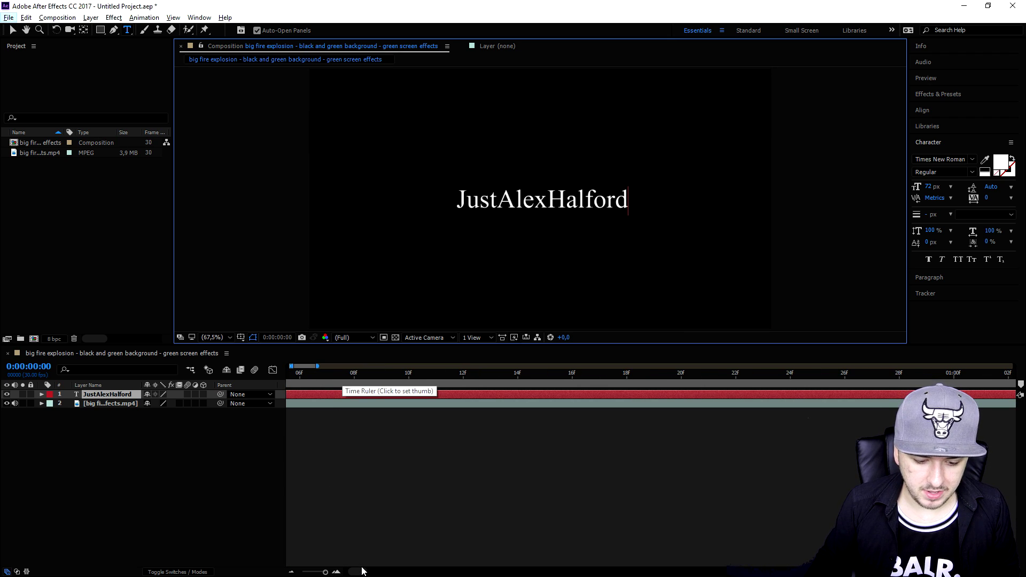
drag(361, 571, 343, 571)
click(312, 394)
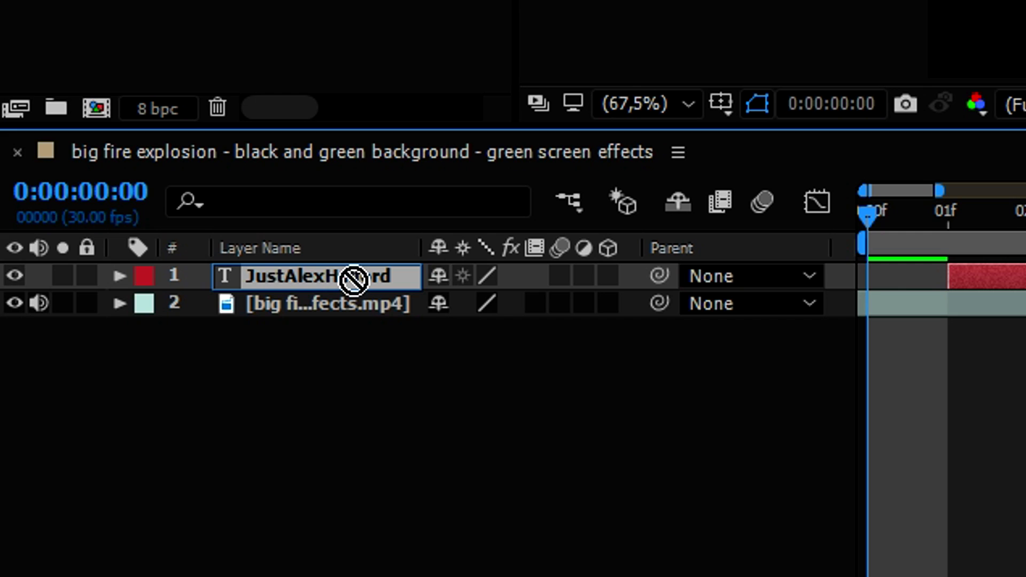
drag(353, 280, 356, 307)
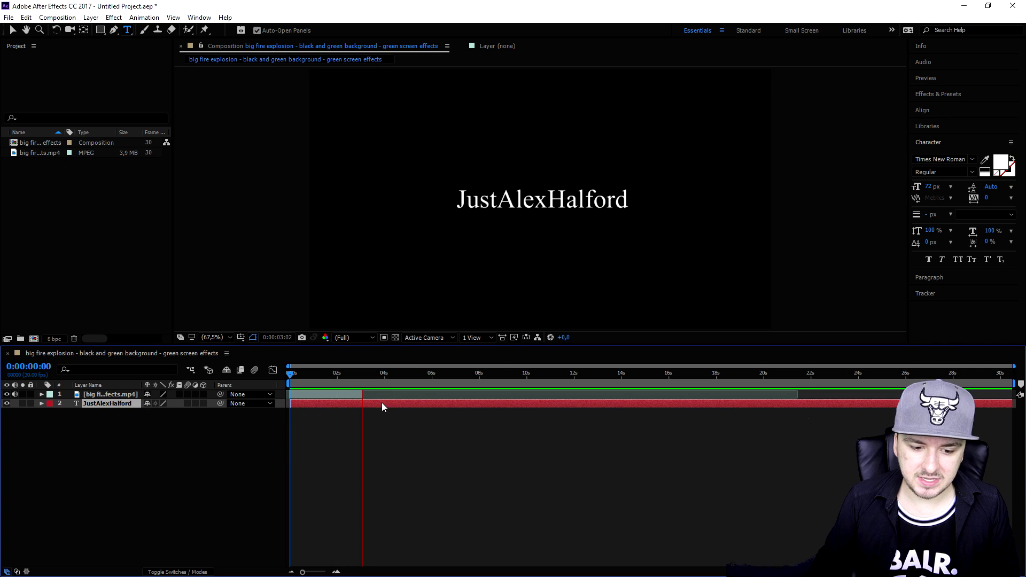
key(space)
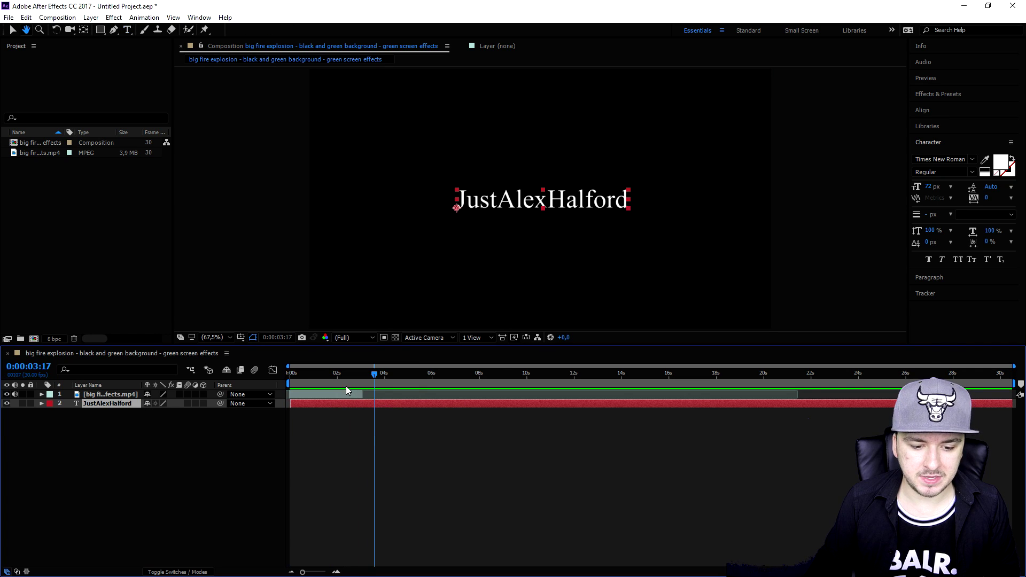
click(351, 374)
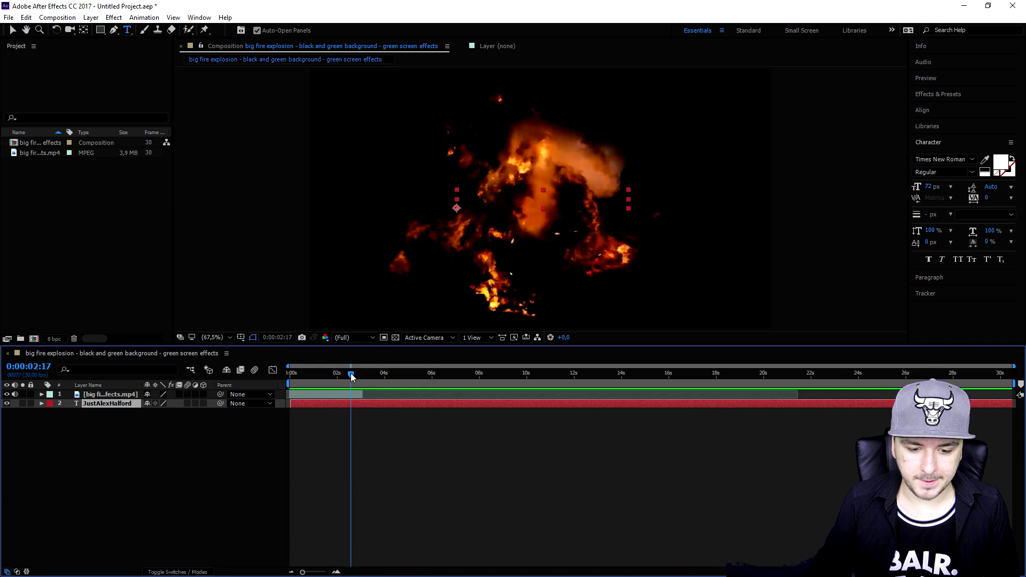
click(338, 375)
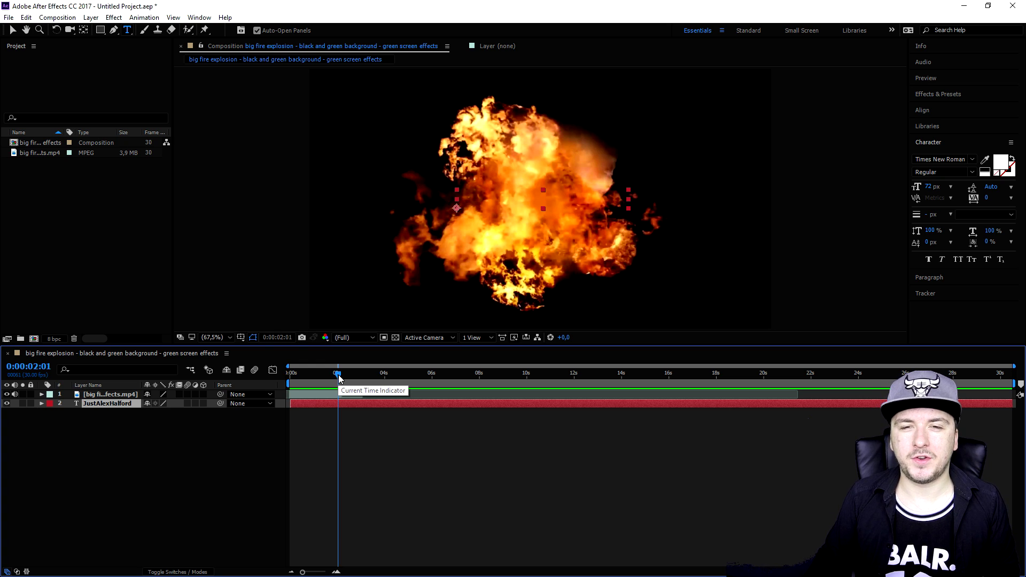
Step: Set the fire explosion layer's blending mode to Color Dodge
click(134, 395)
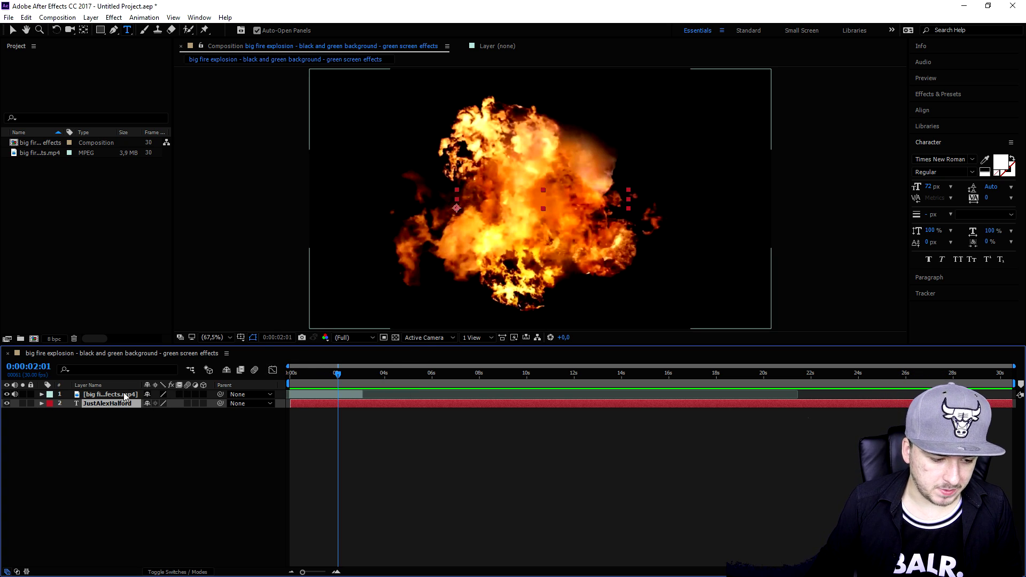
right_click(117, 398)
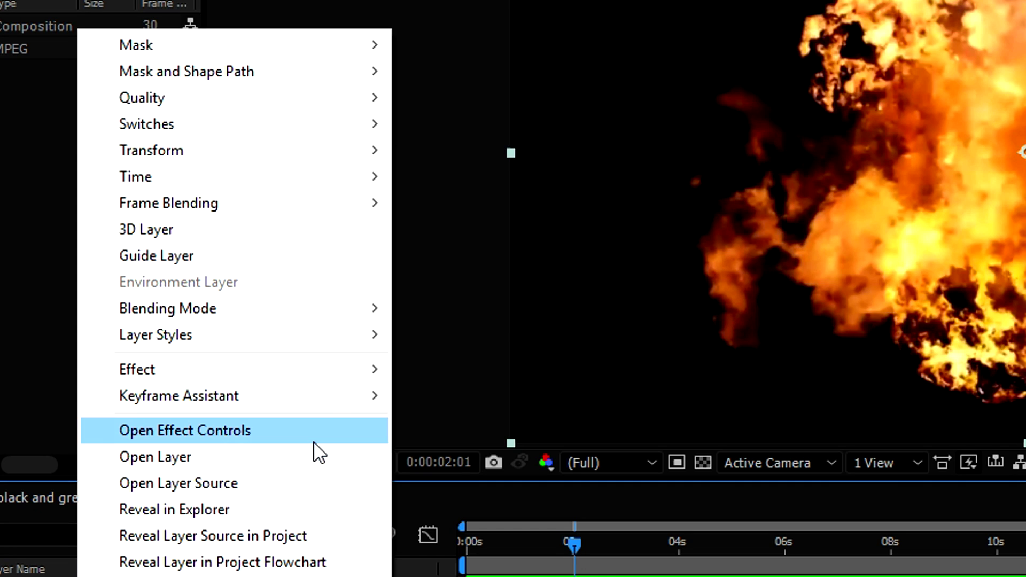
mouse_move(293, 347)
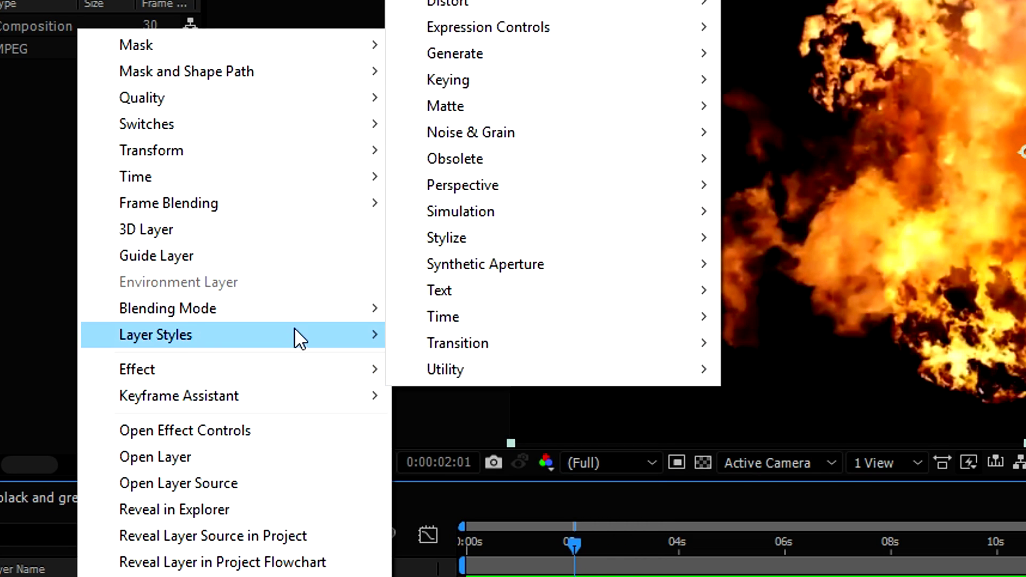
mouse_move(297, 309)
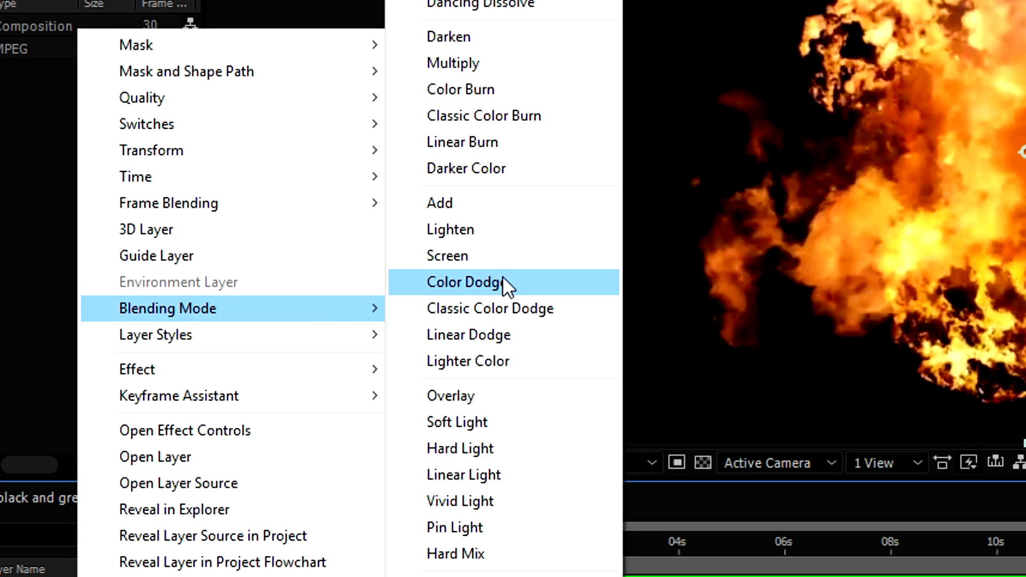
click(499, 257)
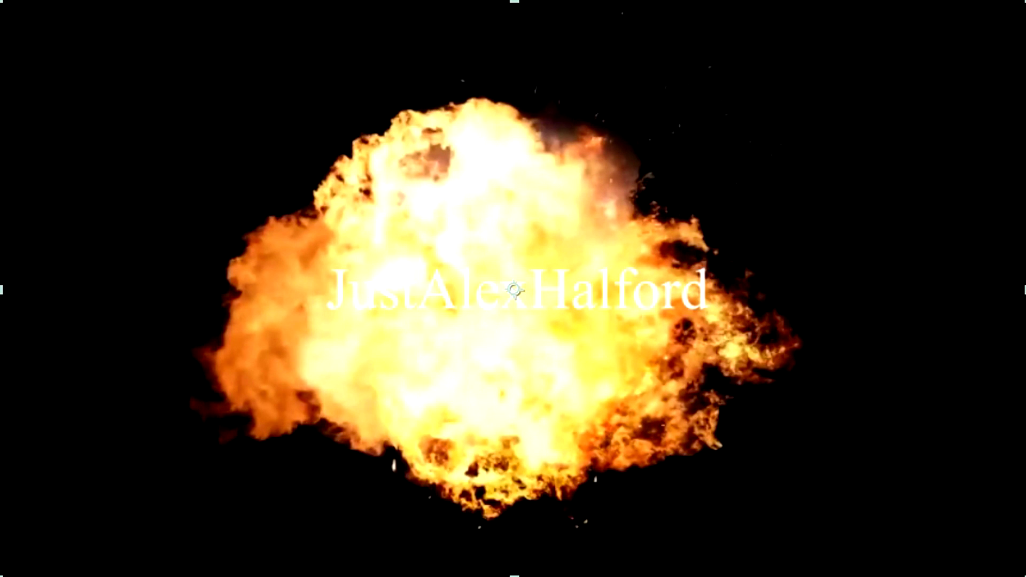
Step: Shift the JustAlexHalford layer a few frames later and preview the intro
drag(342, 374, 239, 374)
click(301, 421)
drag(302, 402, 318, 402)
key(space)
key(space)
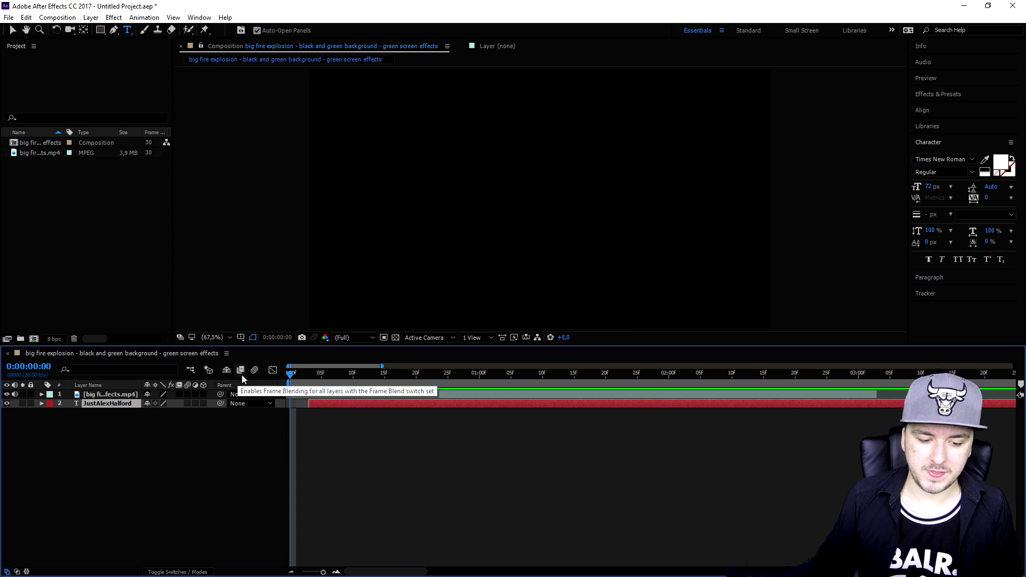
key(space)
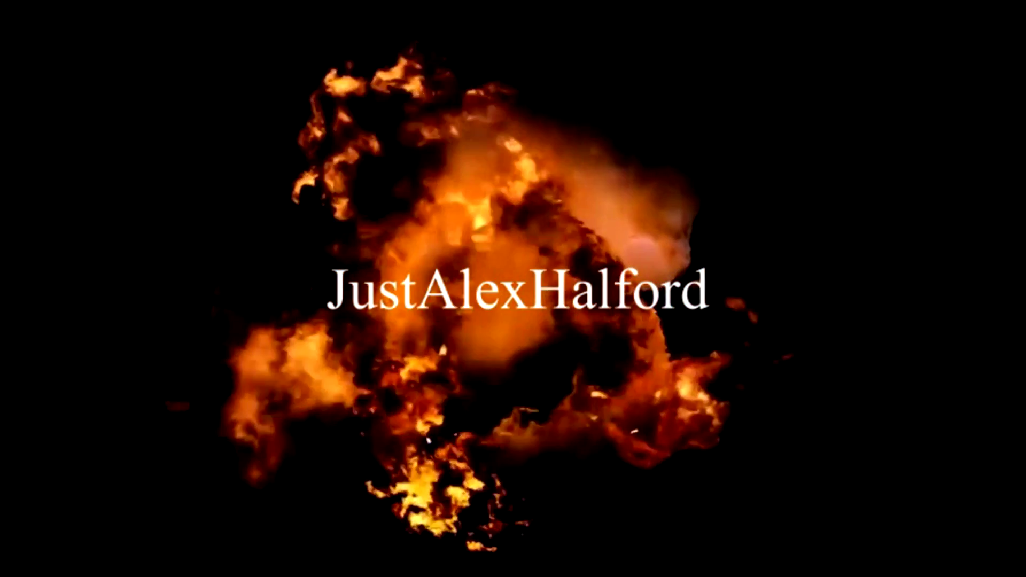
key(space)
Step: Cut the JustAlexHalford layer at 0:00:03:03, delete the remainder, and return to the first frame
click(364, 374)
drag(363, 375, 360, 374)
scroll(460, 401, up, 3)
scroll(505, 406, down, 3)
scroll(341, 402, up, 3)
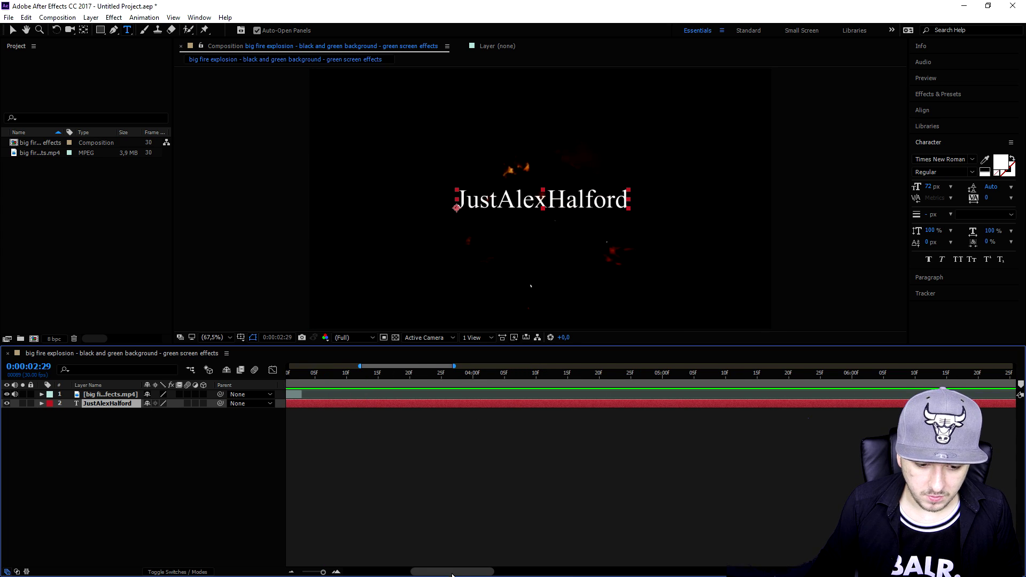
drag(454, 572, 440, 572)
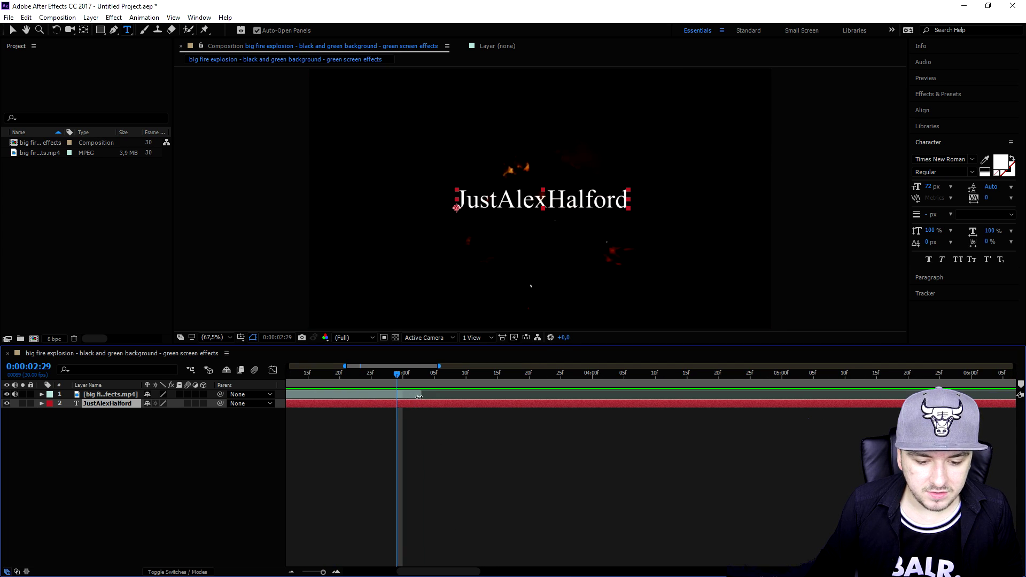
click(423, 373)
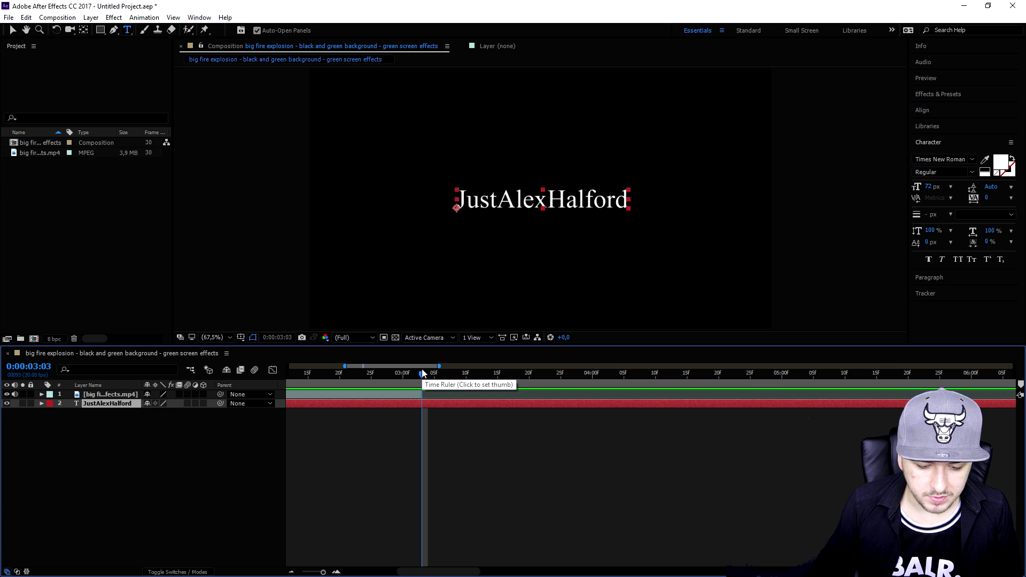
key(ctrl+shift+d)
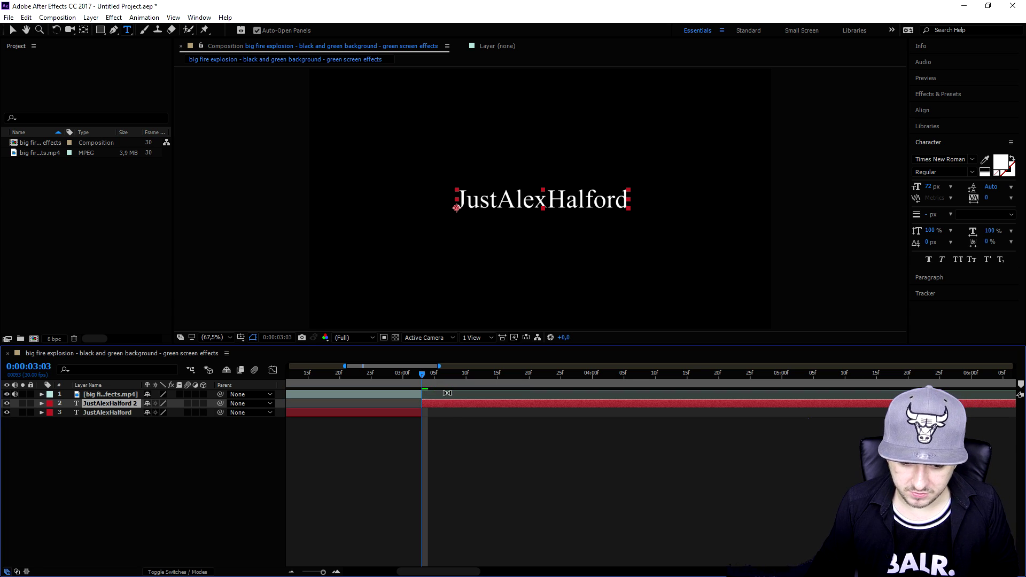
key(Delete)
click(402, 377)
key(Home)
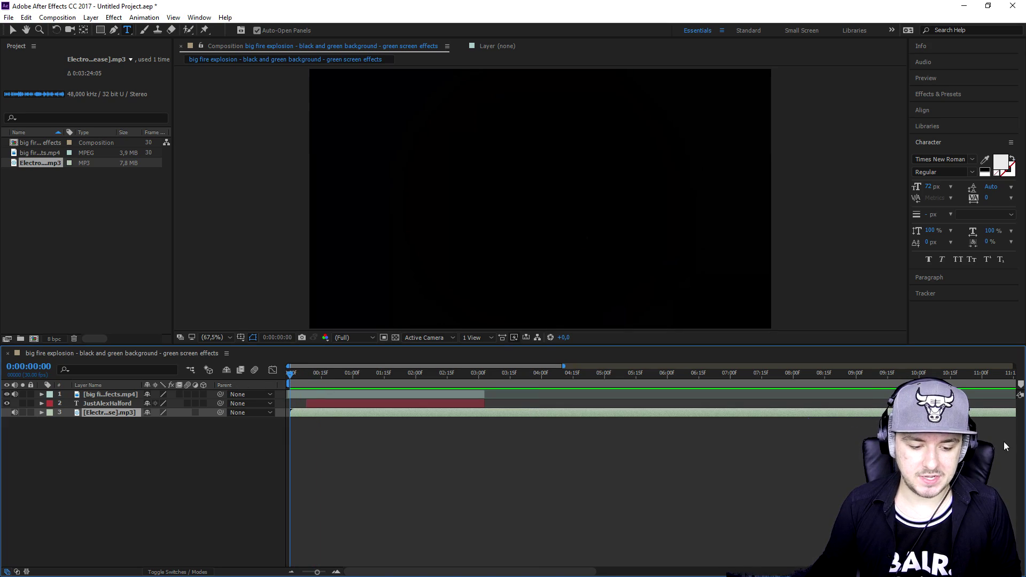
Step: Preview the intro with the imported Electro MP3 track
key(space)
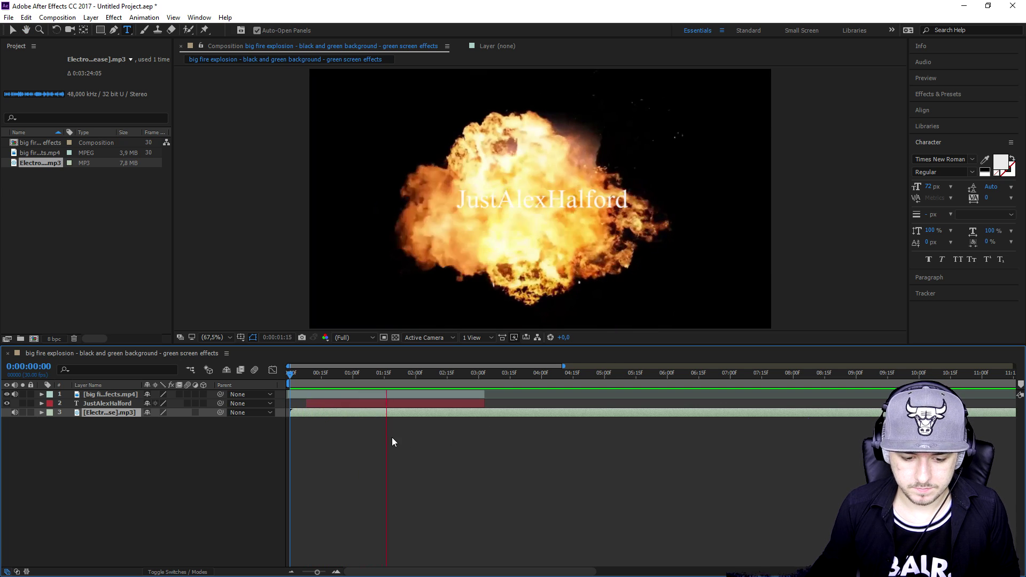
Step: Play through the music to find the cut point at 0:00:26:26
scroll(453, 434, down, 3)
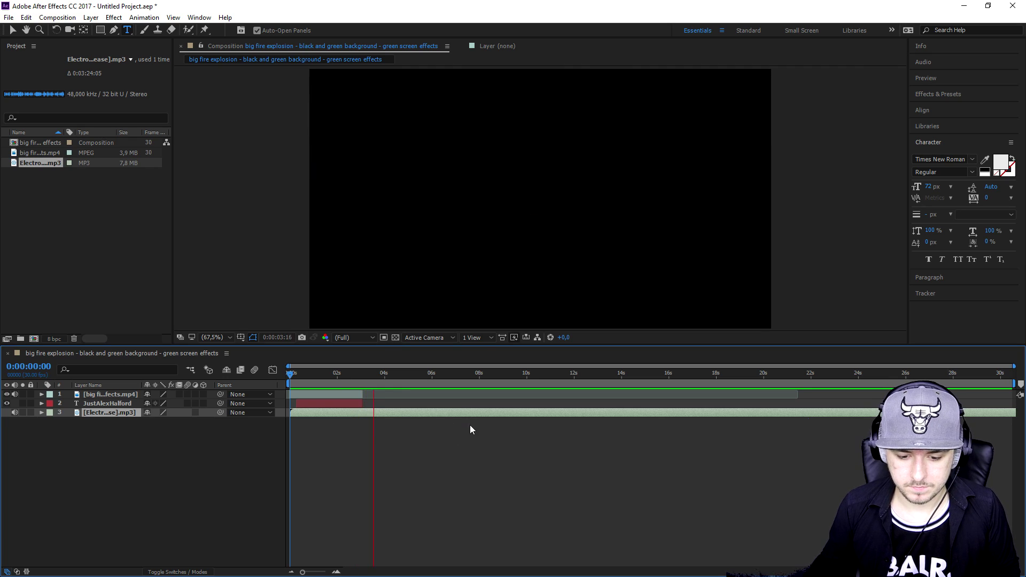
click(677, 376)
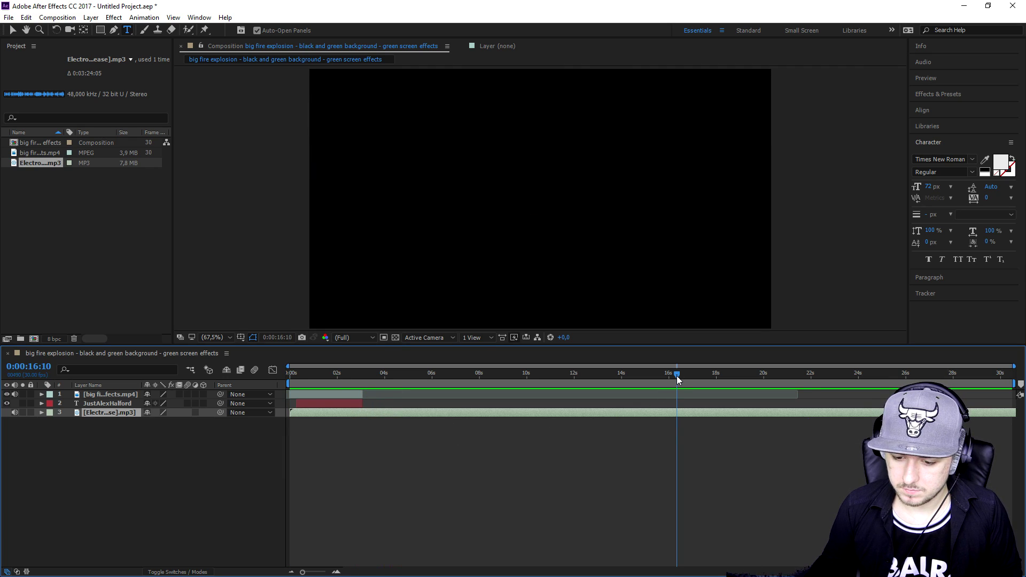
click(728, 373)
click(749, 373)
click(774, 373)
click(807, 373)
key(space)
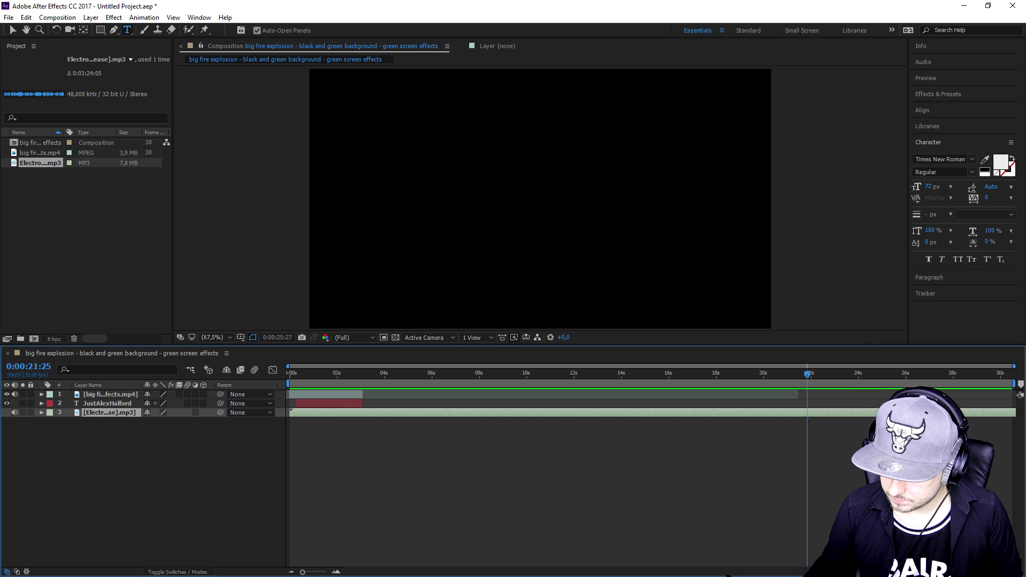
click(922, 373)
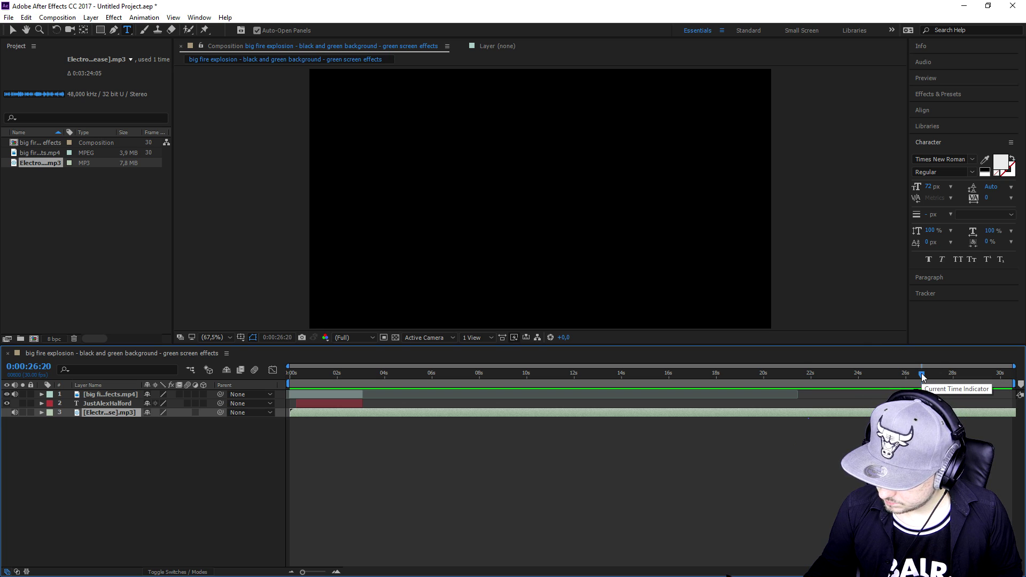
click(931, 372)
click(927, 372)
click(924, 373)
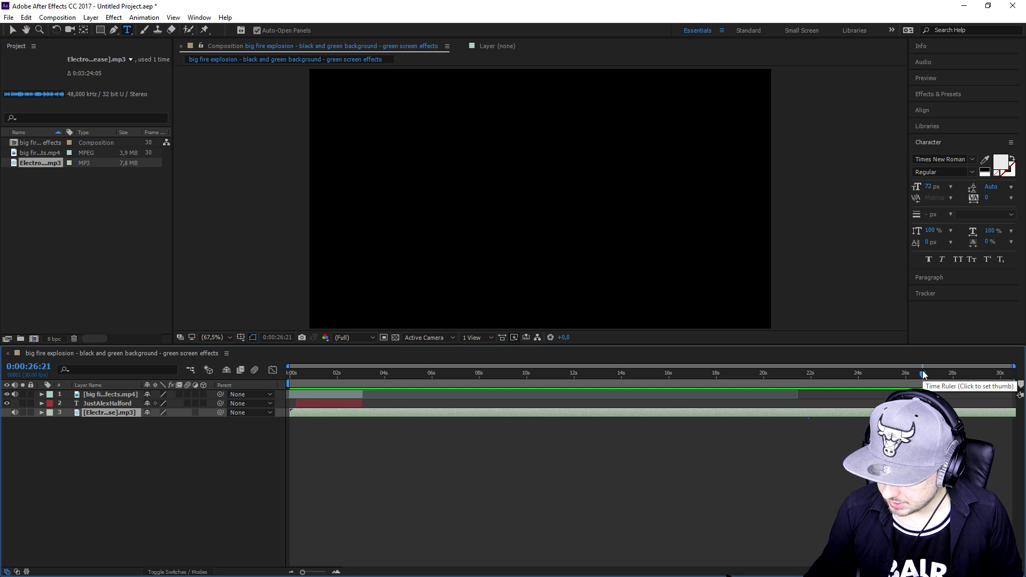
key(space)
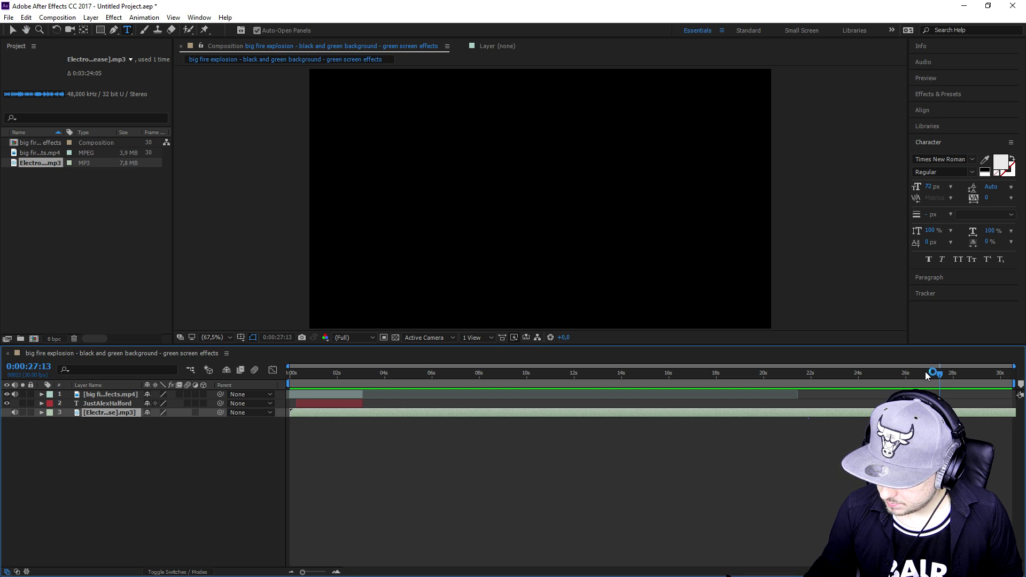
click(927, 373)
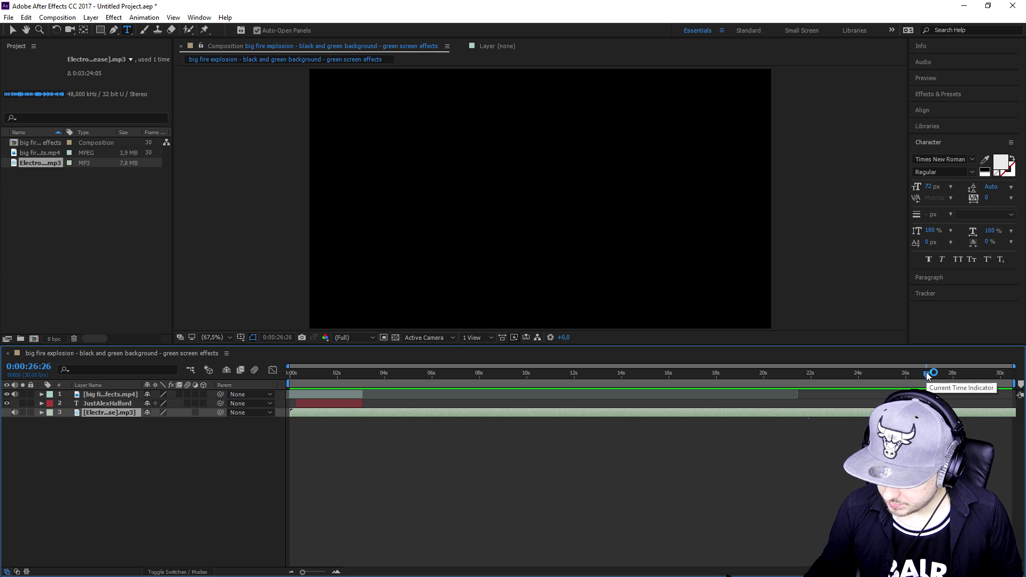
Step: Split the music layer at 0:00:26:26, delete the earlier piece, and slide the rest to the start
key(ctrl+d)
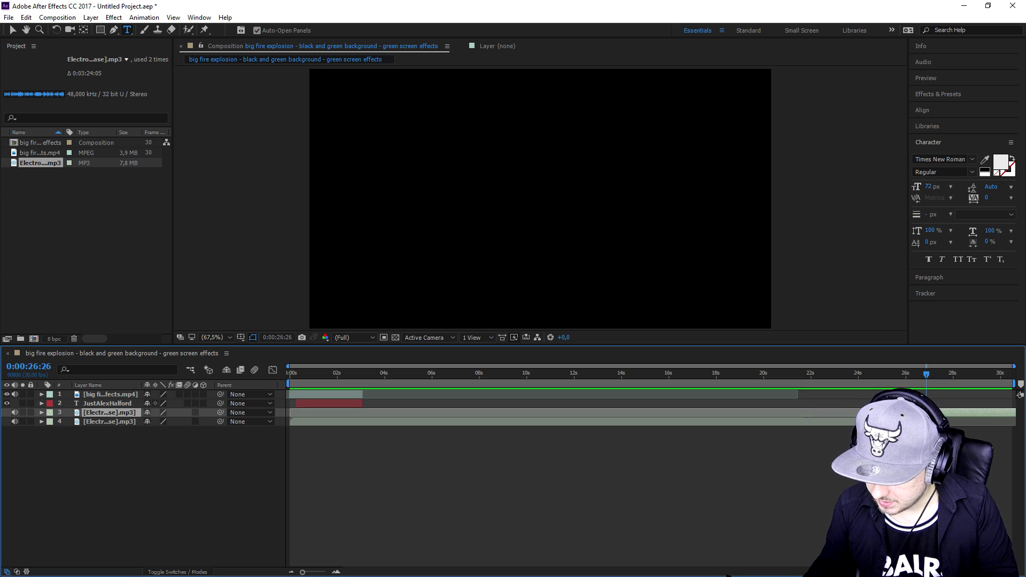
click(903, 422)
key(Delete)
drag(929, 413, 302, 425)
Step: Align the music layer to start exactly at 0:00:00:00 and preview the intro
drag(294, 375, 254, 377)
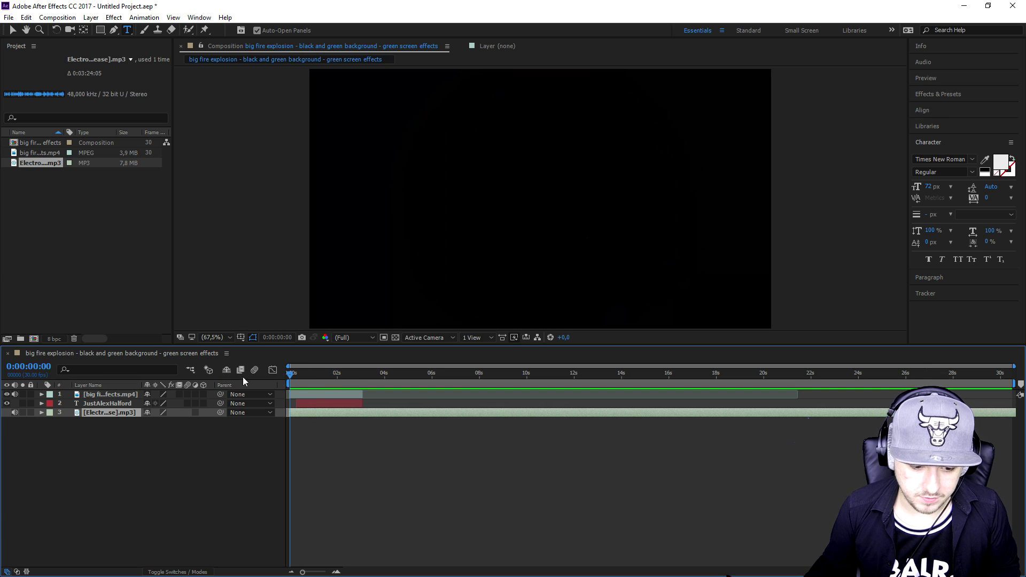
scroll(341, 435, up, 4)
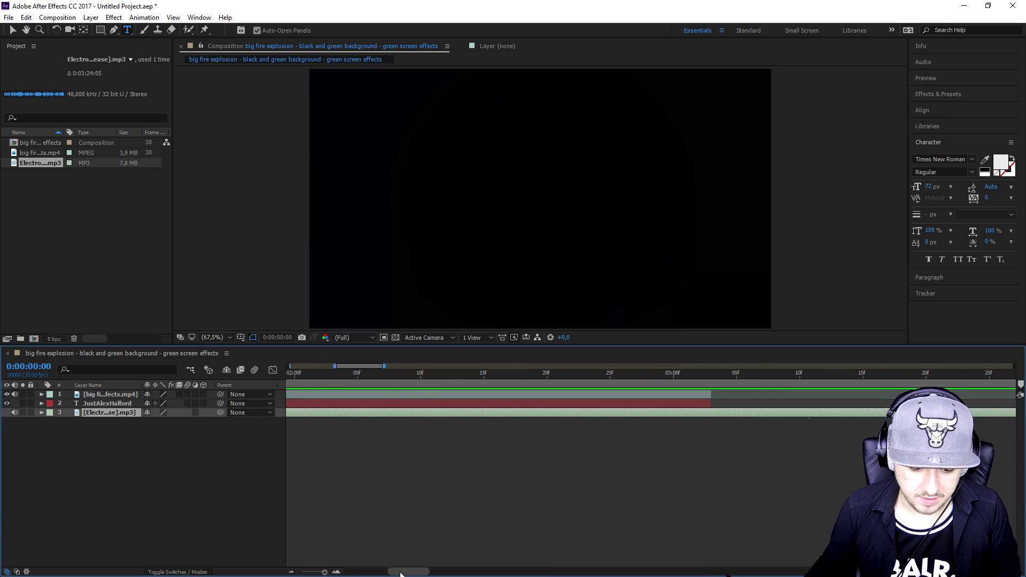
drag(400, 574, 357, 573)
mouse_move(315, 418)
mouse_down()
mouse_move(341, 412)
mouse_move(332, 410)
mouse_up()
key(space)
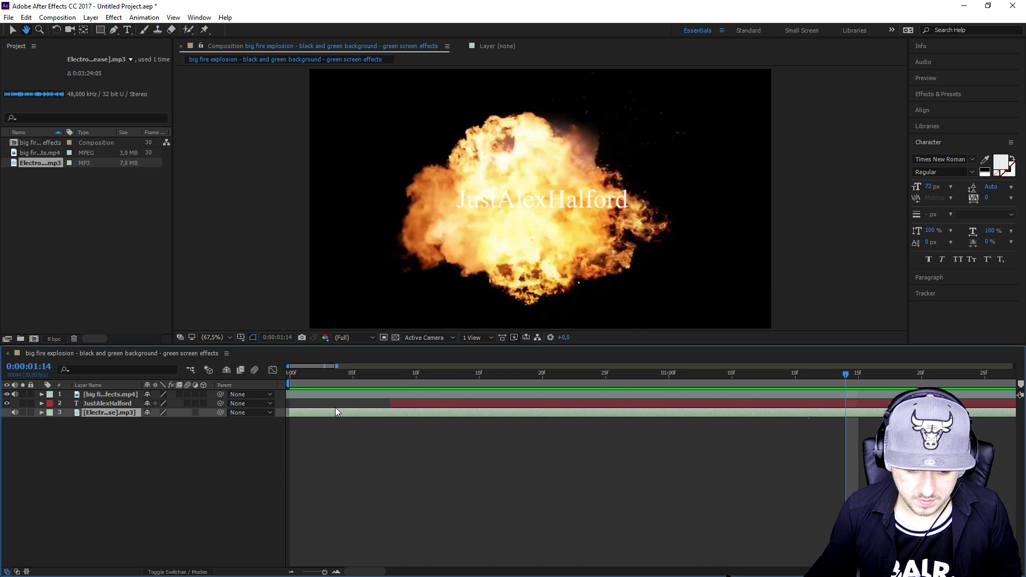
Step: Start the JustAlexHalford title later and delete the music after 0:00:07:12
click(406, 396)
drag(394, 405, 438, 396)
drag(309, 374, 263, 378)
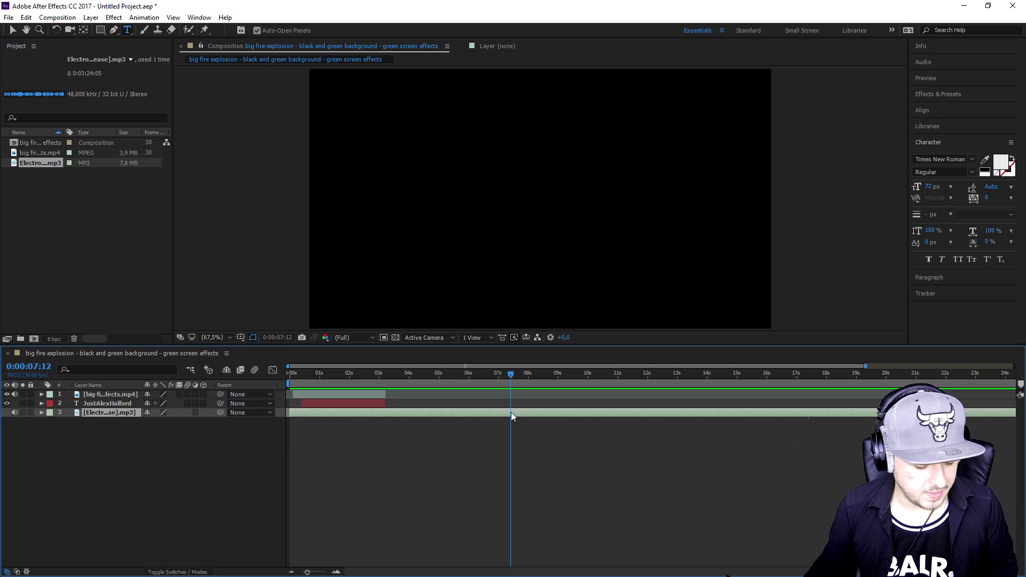
drag(511, 412, 548, 417)
key(Delete)
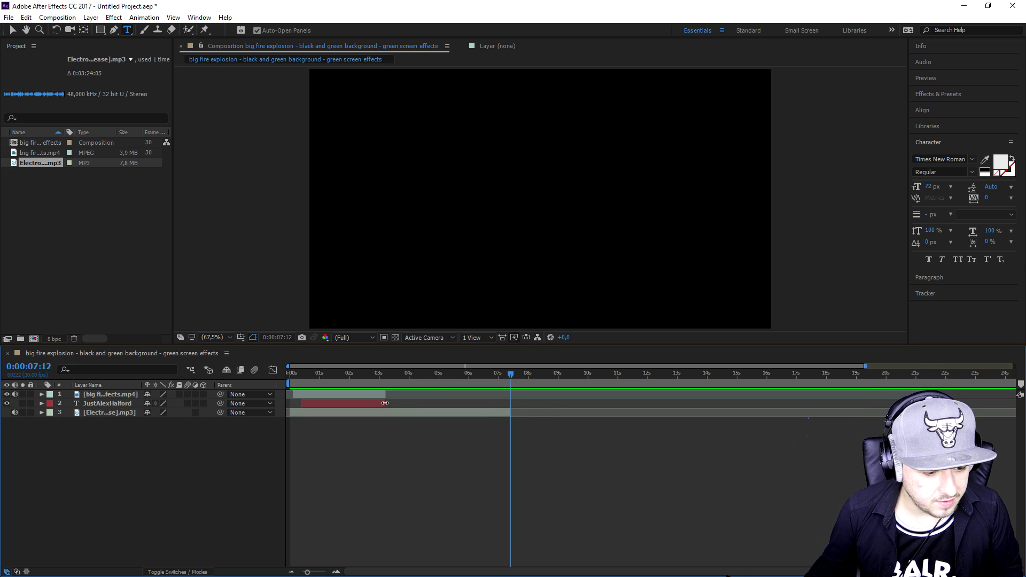
Step: Stretch the JustAlexHalford title's out-point to 0:00:07:12 so it ends with the music, then preview
click(385, 404)
drag(385, 404, 236, 375)
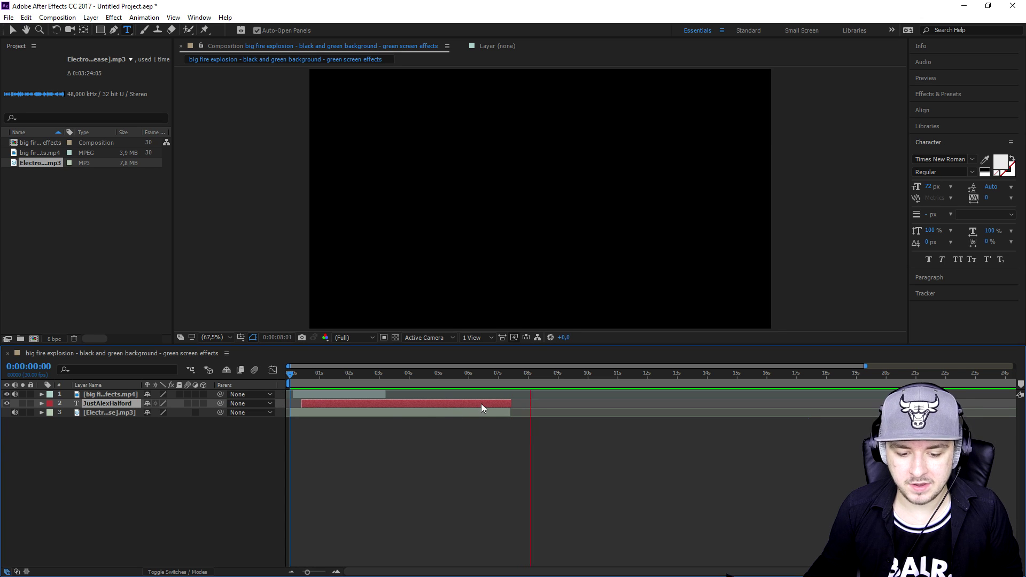
key(space)
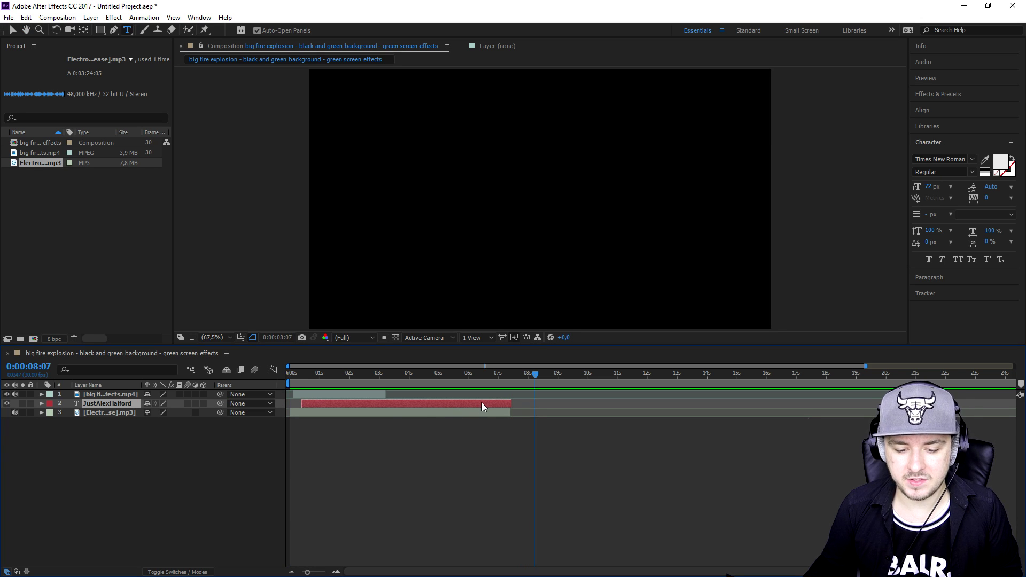
click(493, 414)
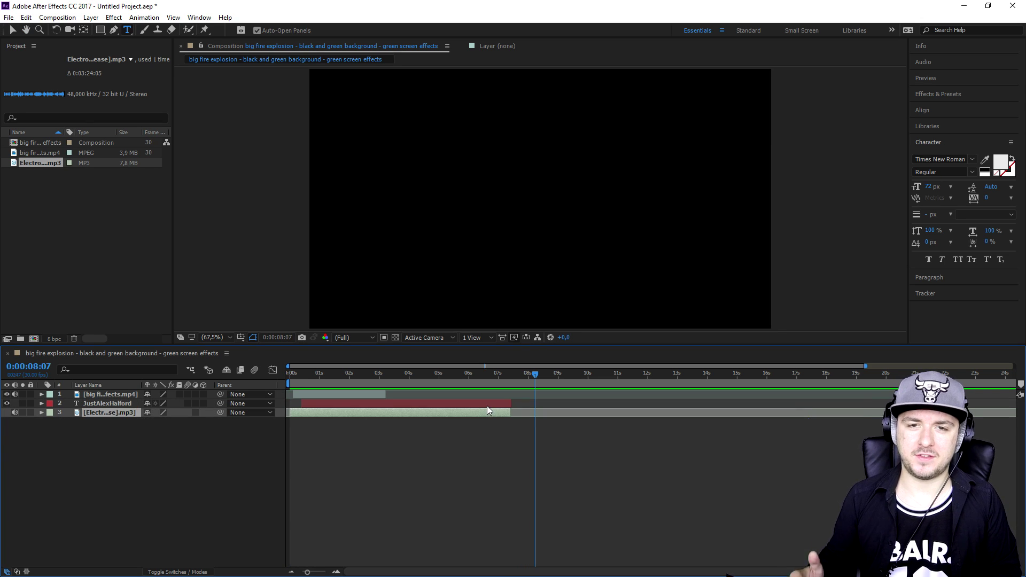